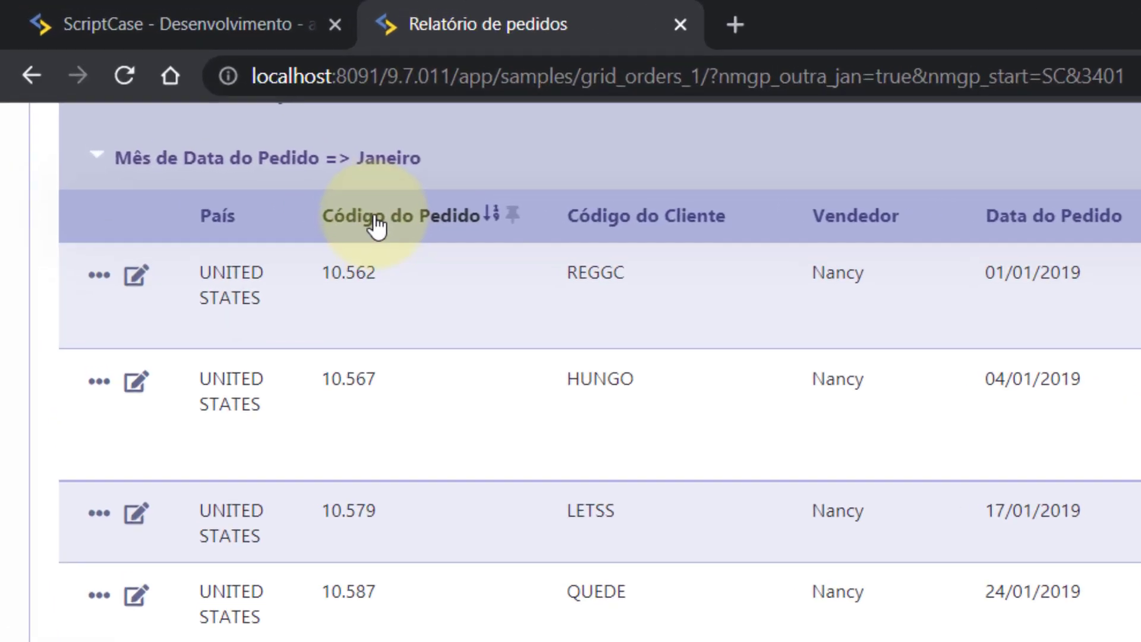
Try the pins of Código do Pedido and Data do Pedido, then fix only the País column and test it by scrolling the report horizontally.
{"action": "left_click", "coordinate": [515, 215]}
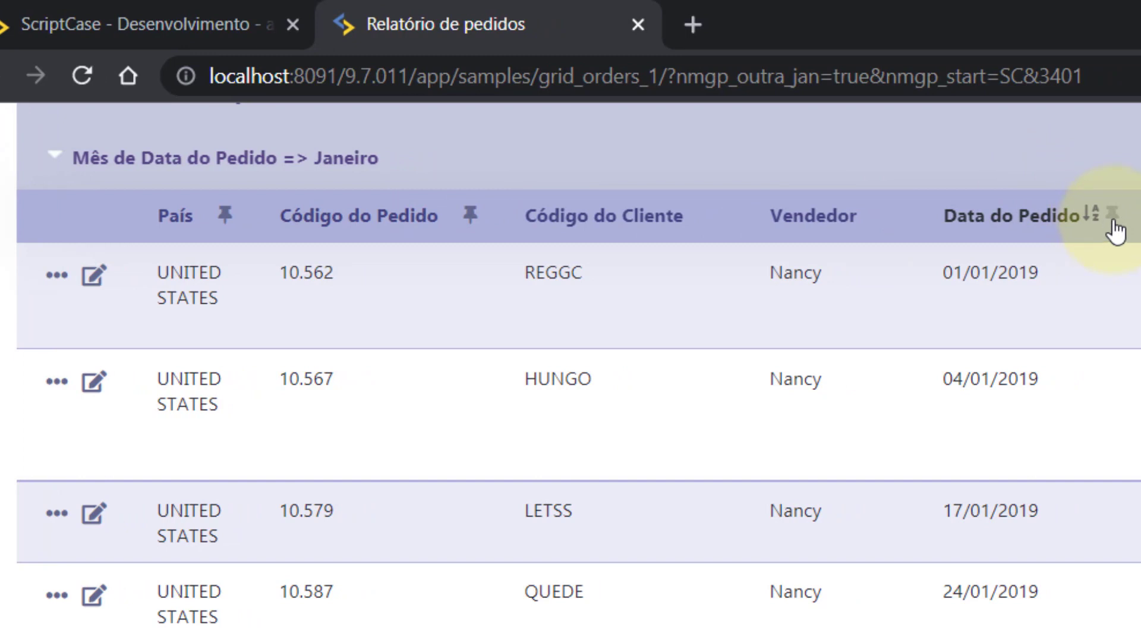
{"action": "left_click", "coordinate": [1114, 220]}
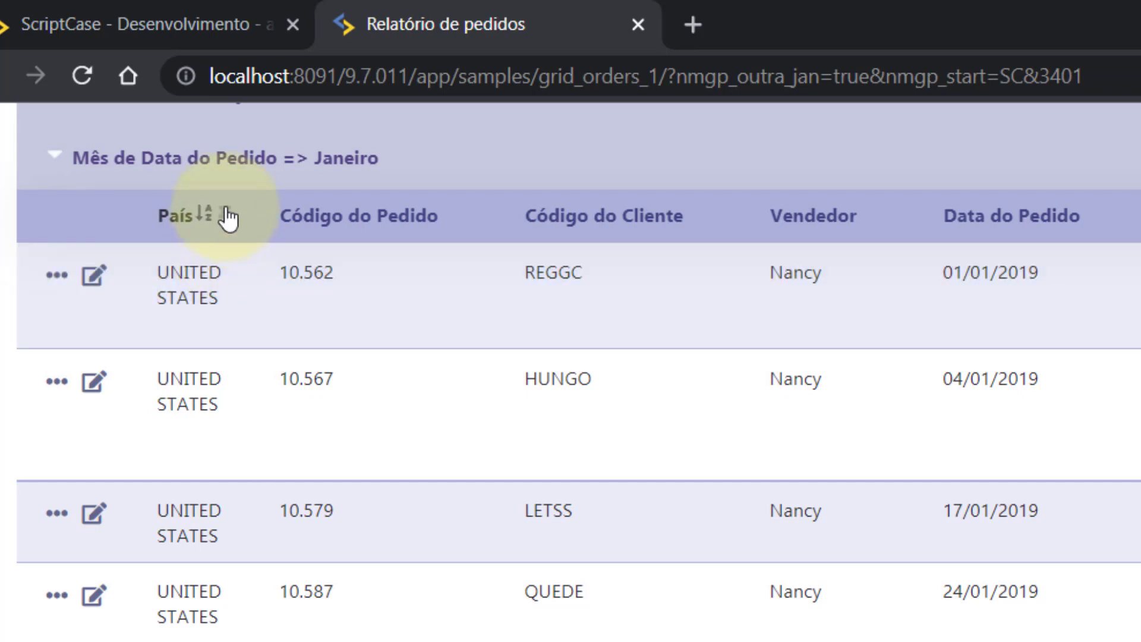
{"action": "left_click", "coordinate": [226, 211]}
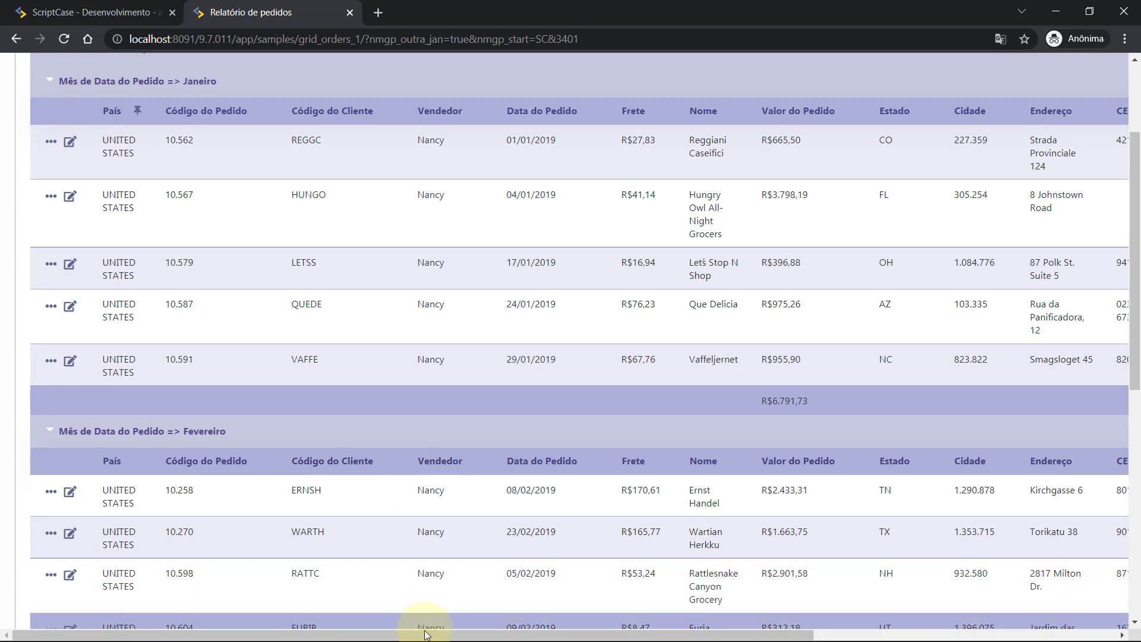
{"action": "mouse_move", "coordinate": [420, 634]}
{"action": "left_mouse_down"}
{"action": "mouse_move", "coordinate": [622, 637]}
{"action": "mouse_move", "coordinate": [602, 638]}
{"action": "left_mouse_up"}
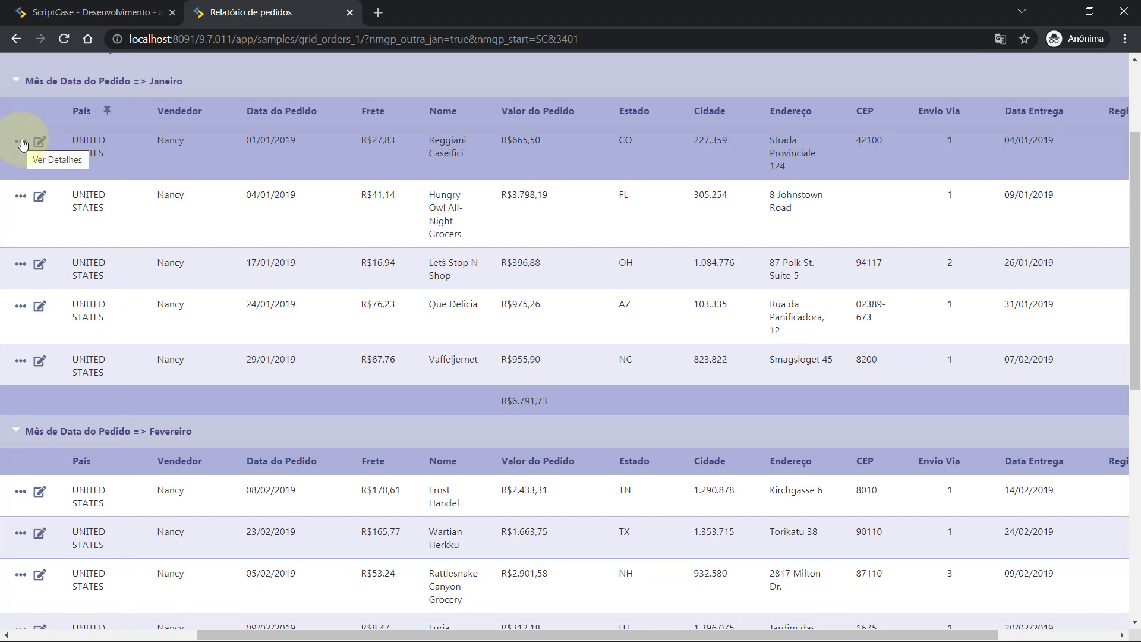
{"action": "mouse_move", "coordinate": [531, 635]}
{"action": "left_mouse_down"}
{"action": "mouse_move", "coordinate": [355, 634]}
{"action": "mouse_move", "coordinate": [543, 632]}
{"action": "mouse_move", "coordinate": [679, 608]}
{"action": "mouse_move", "coordinate": [585, 624]}
{"action": "mouse_move", "coordinate": [328, 631]}
{"action": "left_mouse_up"}
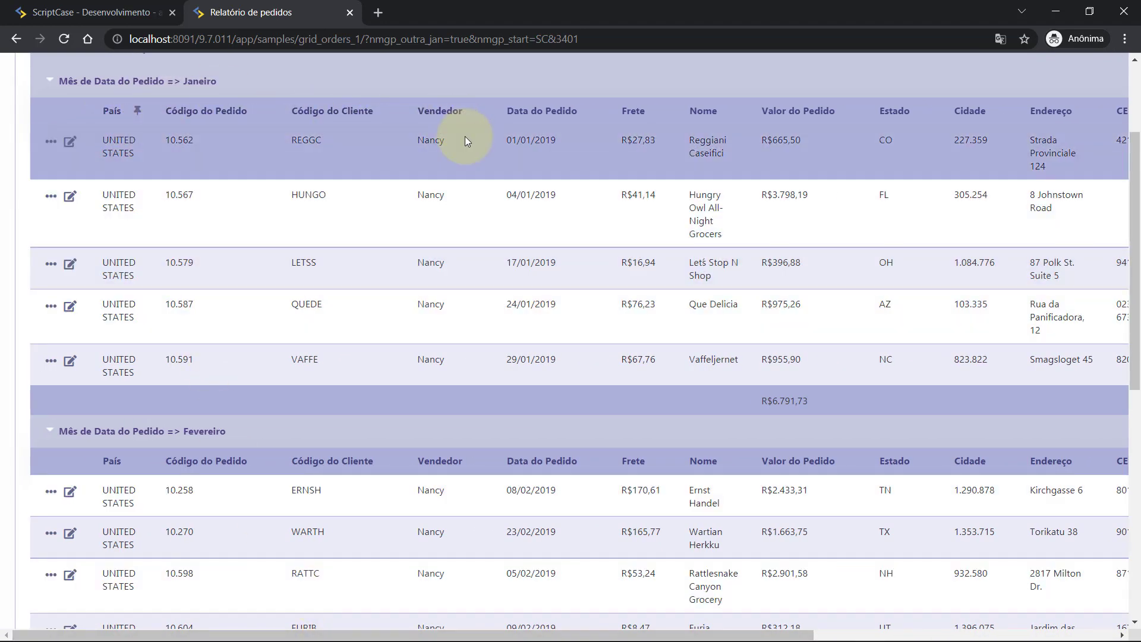
Move the Vendedor column ahead of País in the report's column order and apply the change.
{"action": "scroll", "coordinate": [591, 144], "scroll_direction": "up", "scroll_amount": 3}
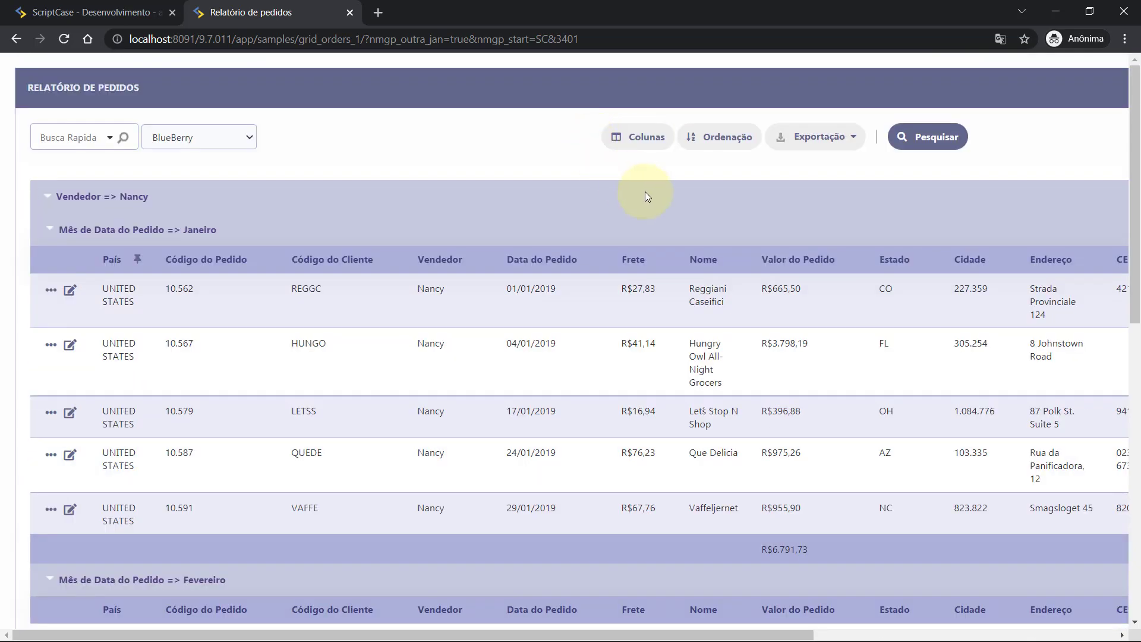
{"action": "left_click", "coordinate": [648, 144]}
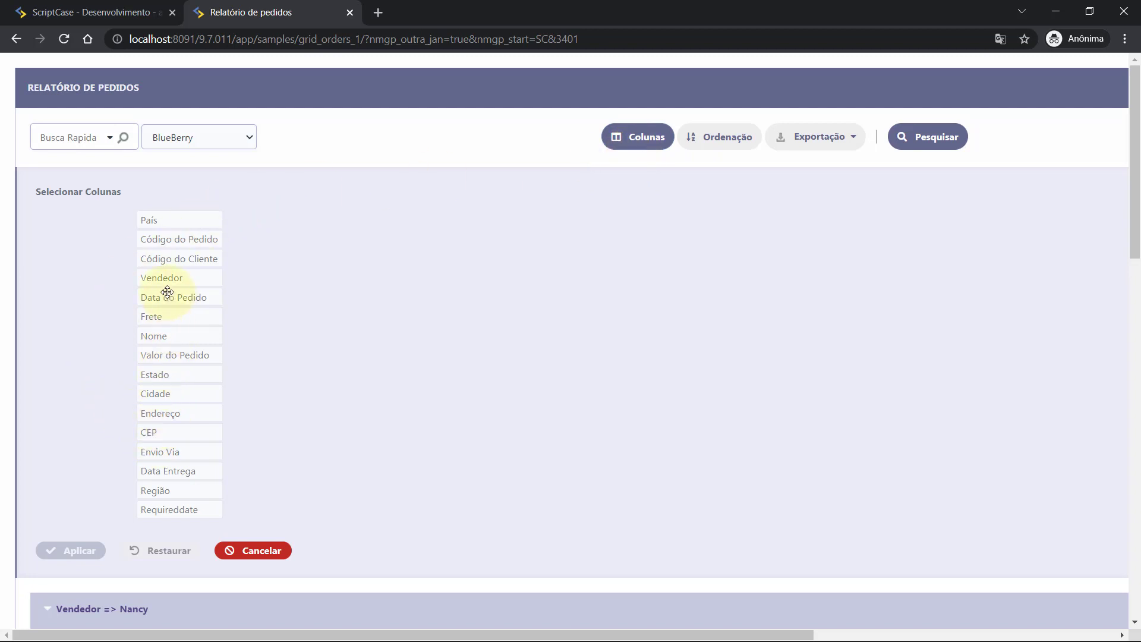
{"action": "left_click_drag", "start_coordinate": [165, 280], "coordinate": [162, 219]}
{"action": "left_click", "coordinate": [80, 551]}
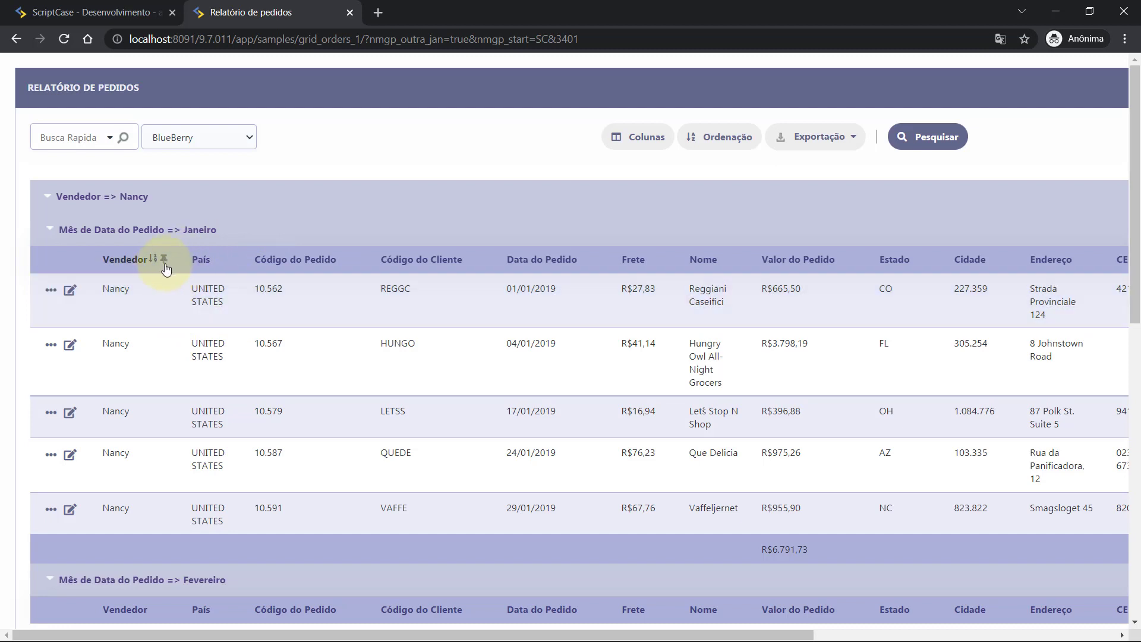
{"action": "mouse_move", "coordinate": [360, 634]}
{"action": "left_mouse_down"}
{"action": "mouse_move", "coordinate": [541, 634]}
{"action": "mouse_move", "coordinate": [356, 631]}
{"action": "left_mouse_up"}
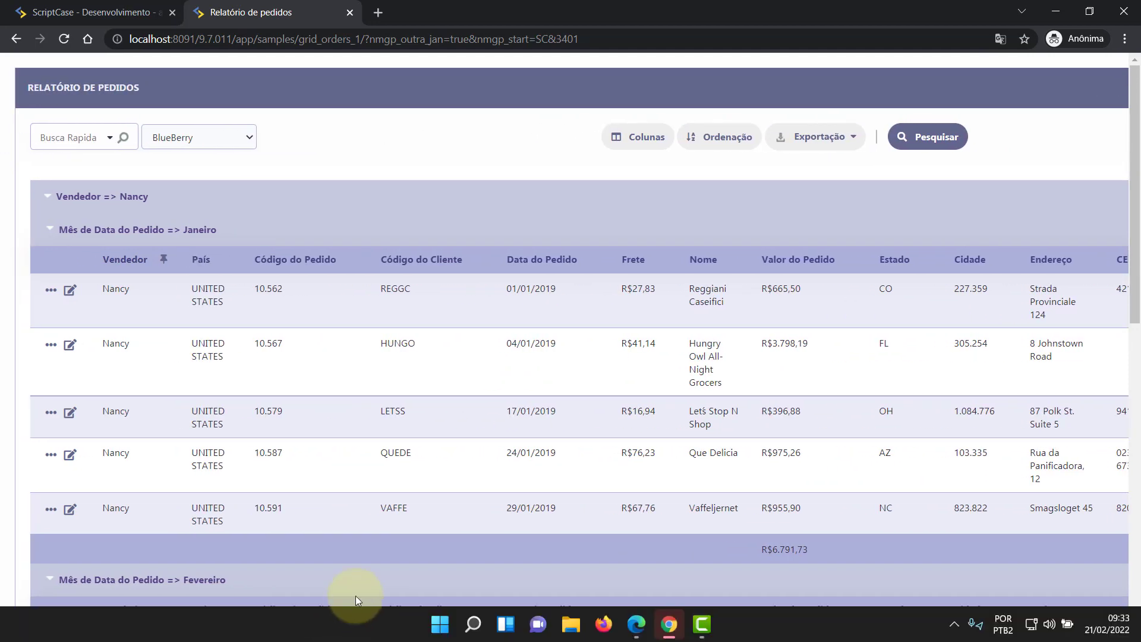
Set Hover de colunas fixas to Não in the Consulta module of grid_orders_1 and run the application.
{"action": "left_click", "coordinate": [91, 12]}
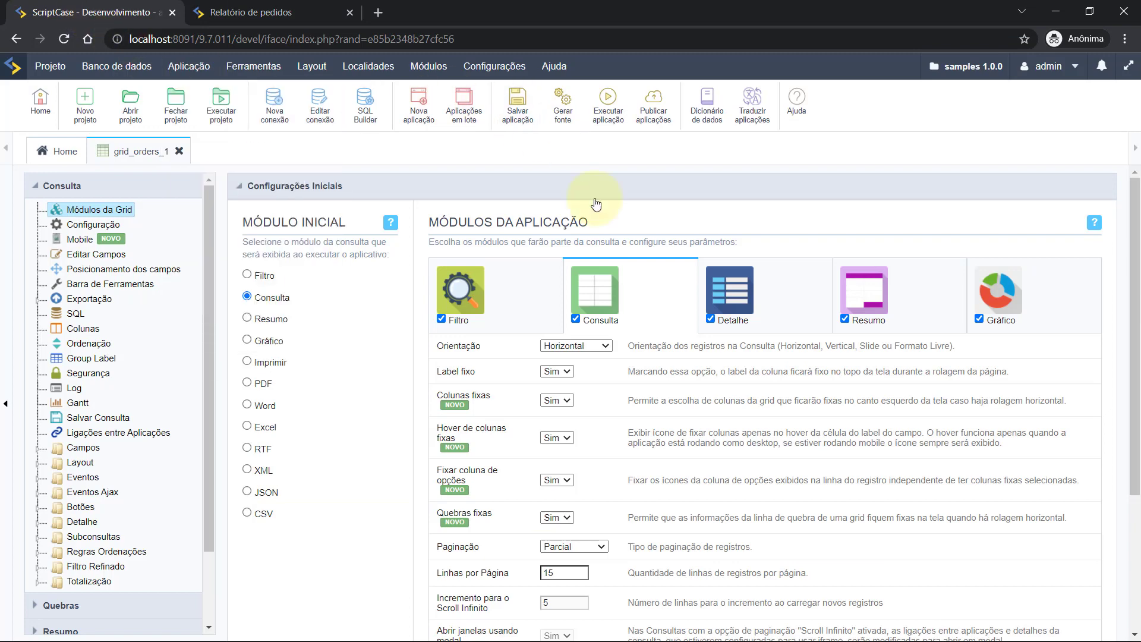
{"action": "left_click", "coordinate": [266, 12]}
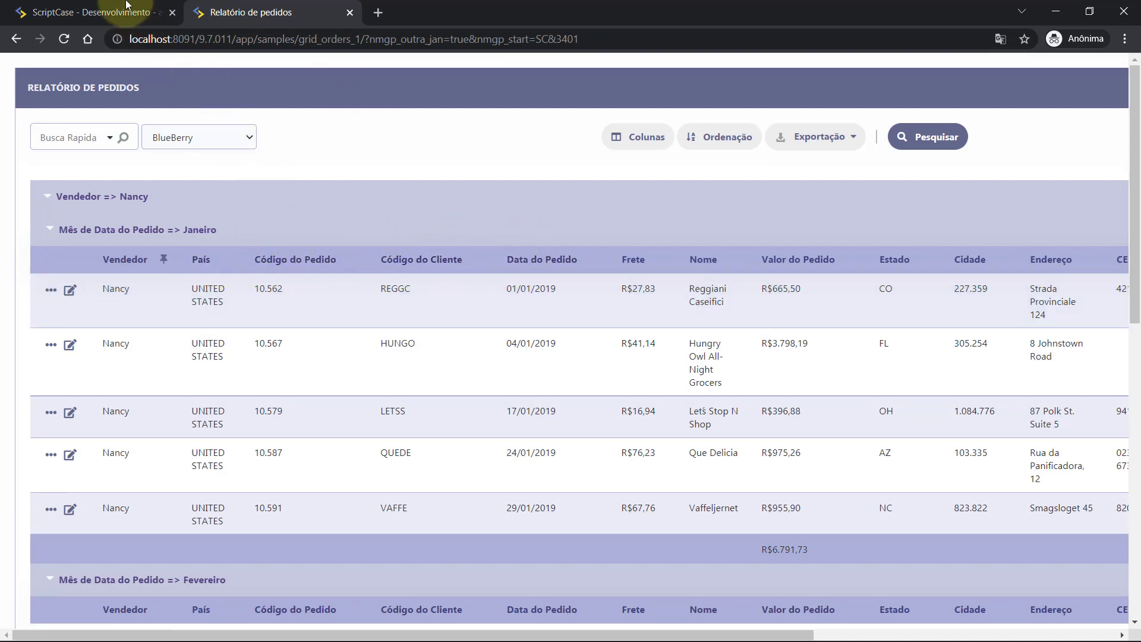
{"action": "left_click", "coordinate": [113, 13]}
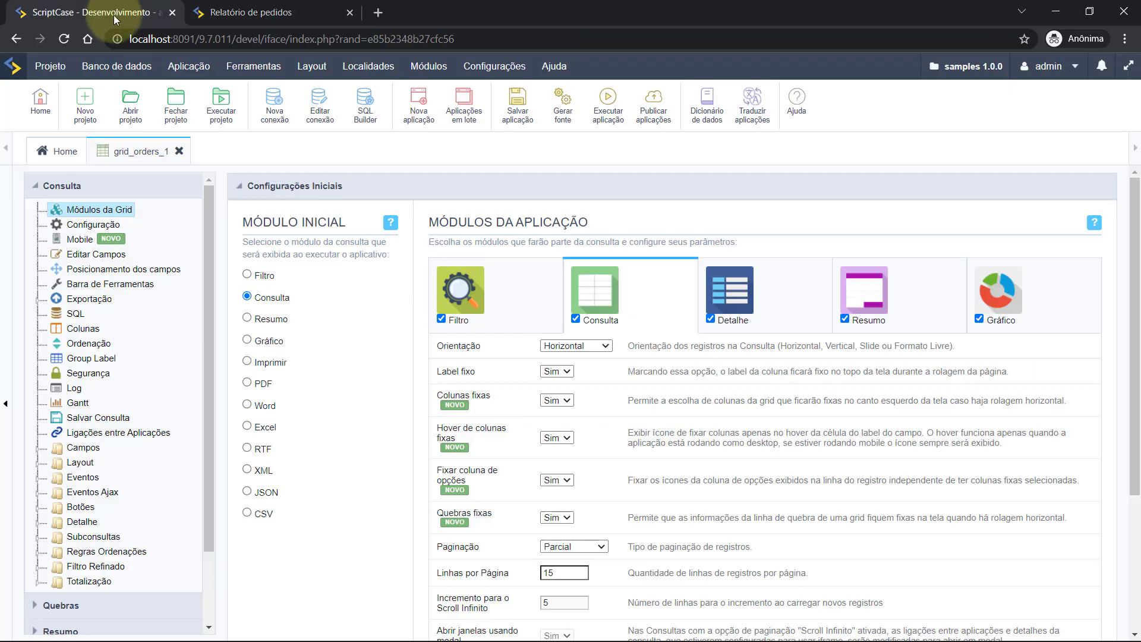
{"action": "left_click", "coordinate": [547, 442]}
{"action": "left_click", "coordinate": [547, 462]}
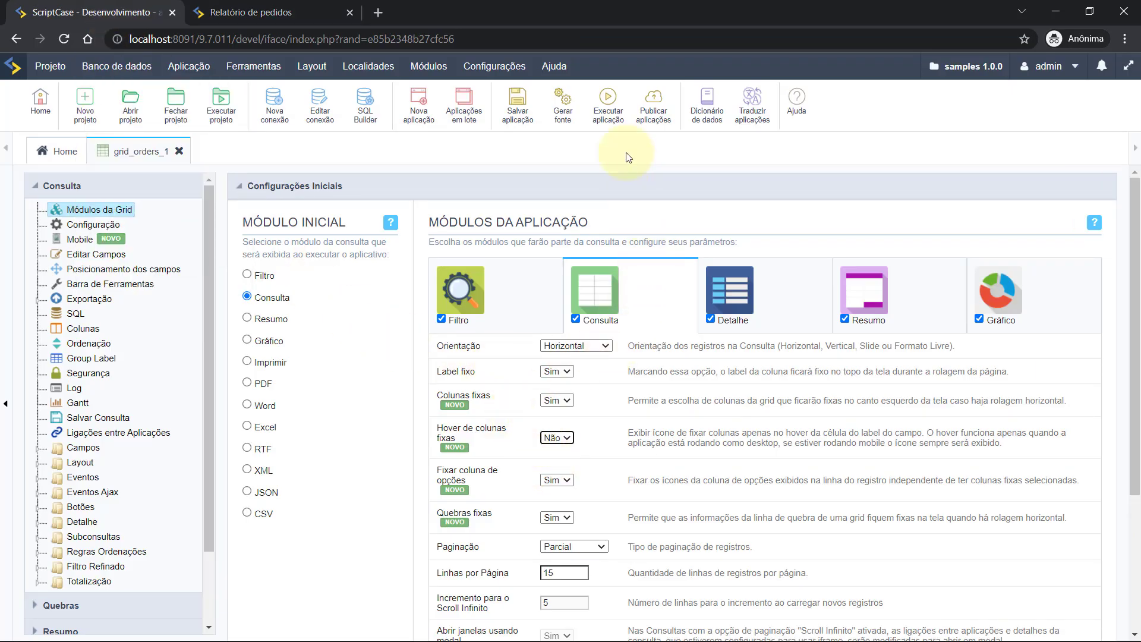
{"action": "left_click", "coordinate": [607, 119]}
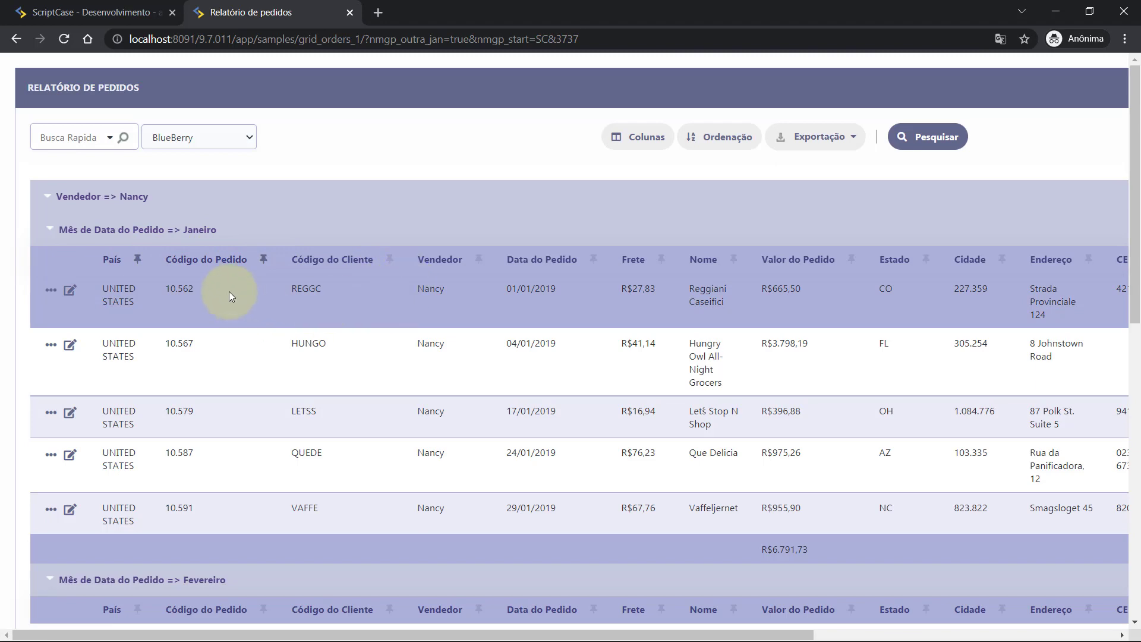
Compare the Fixar coluna de opções setting with how the options column behaves while the orders report scrolls horizontally.
{"action": "left_click", "coordinate": [96, 13]}
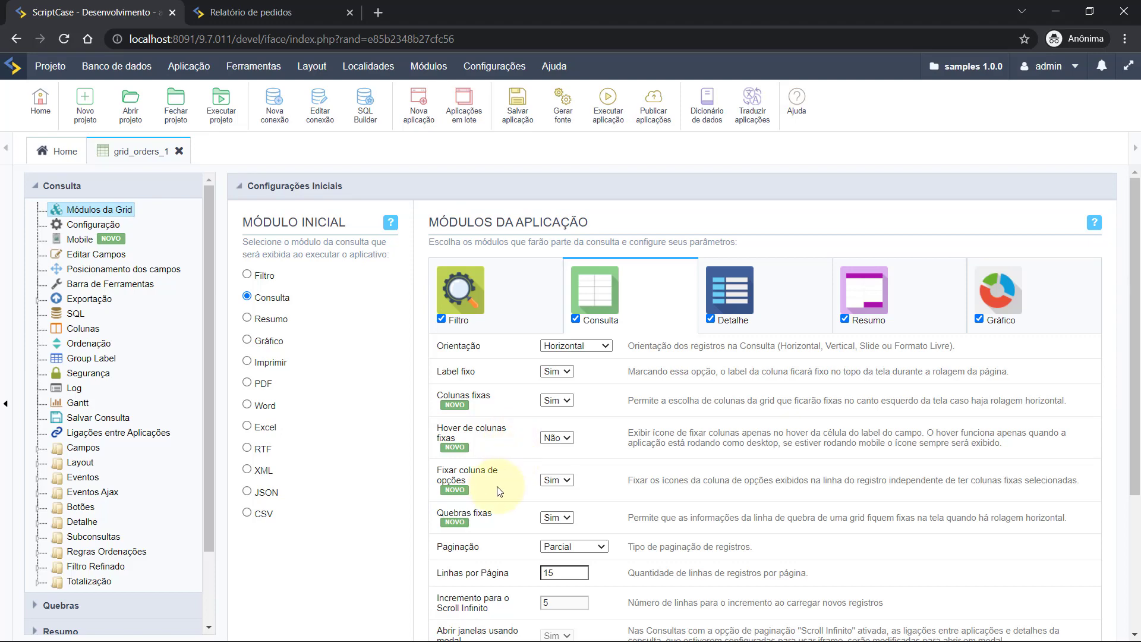
{"action": "left_click", "coordinate": [270, 12]}
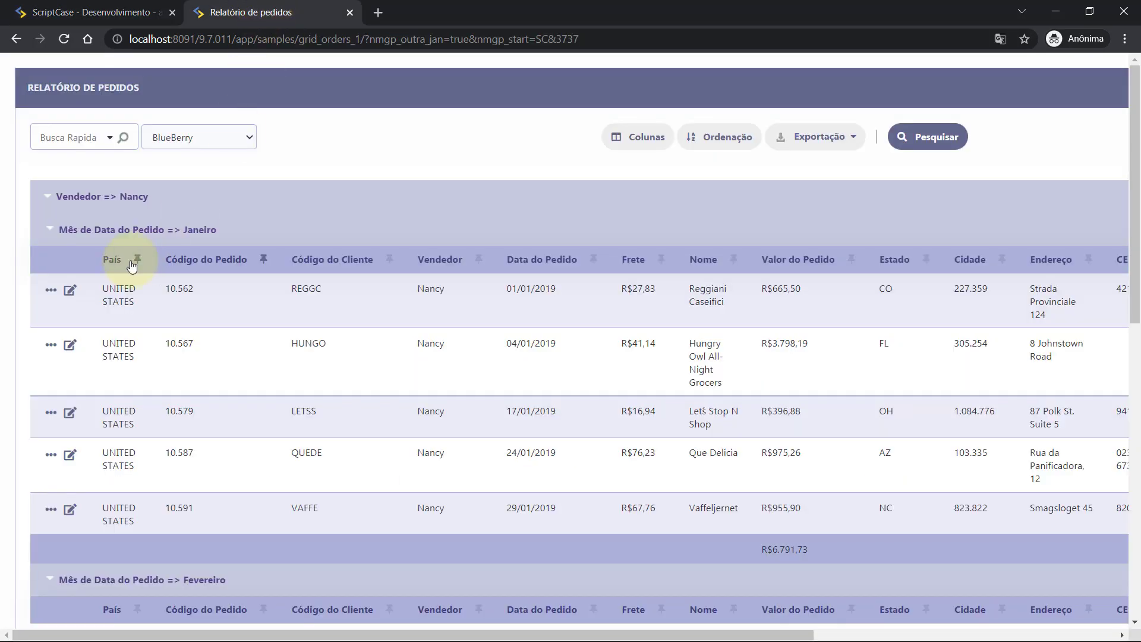
{"action": "left_click", "coordinate": [102, 12]}
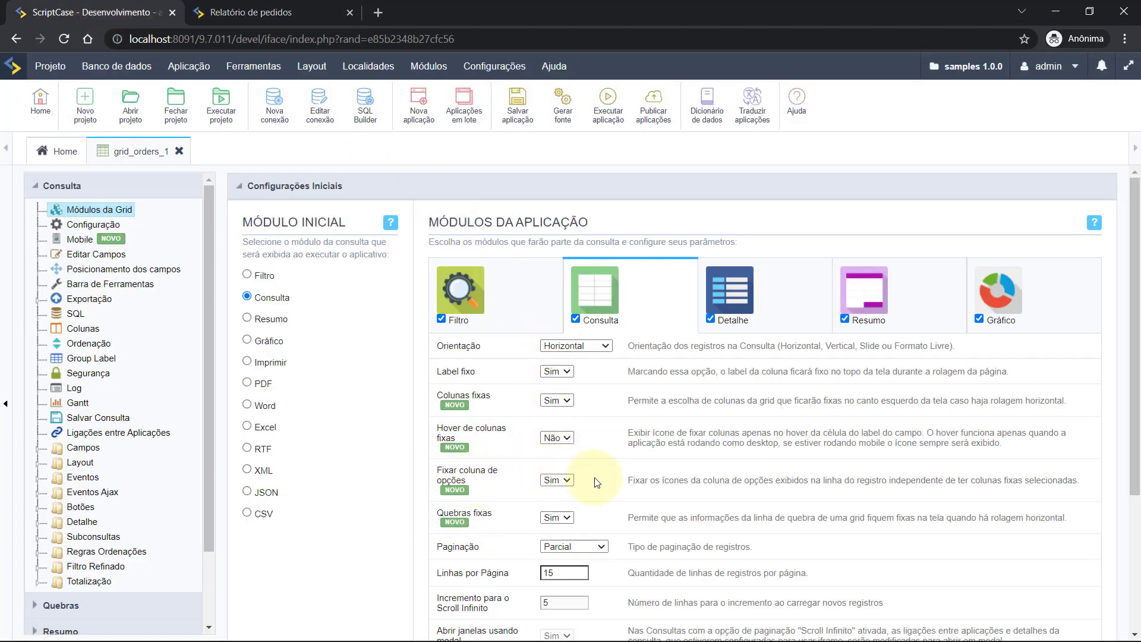
{"action": "left_click", "coordinate": [270, 12]}
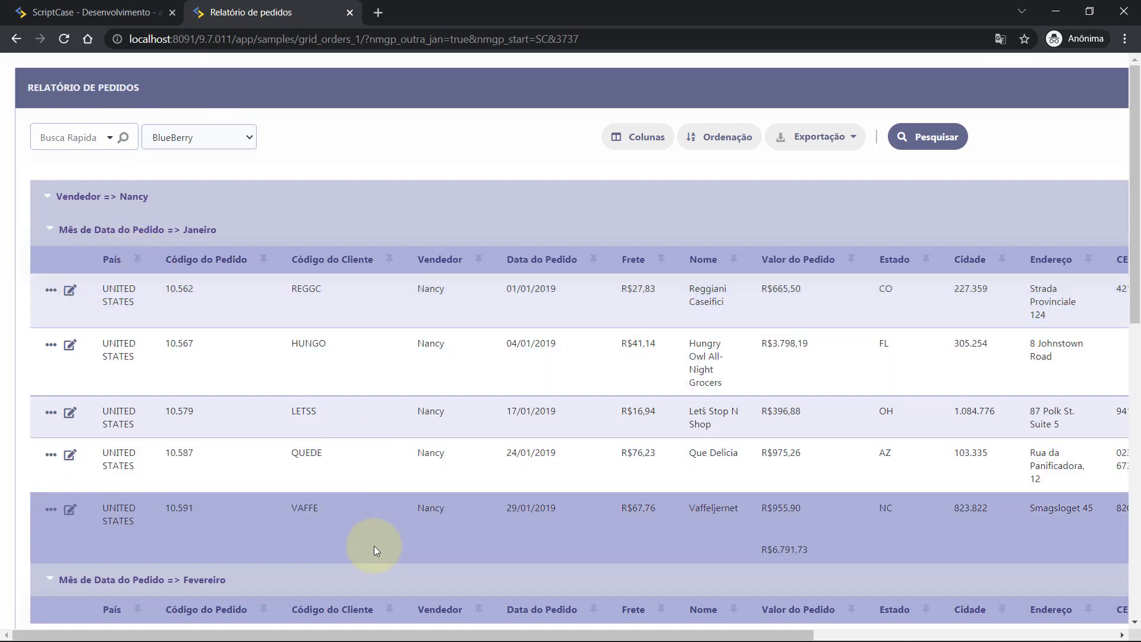
{"action": "left_click_drag", "start_coordinate": [408, 635], "coordinate": [366, 536]}
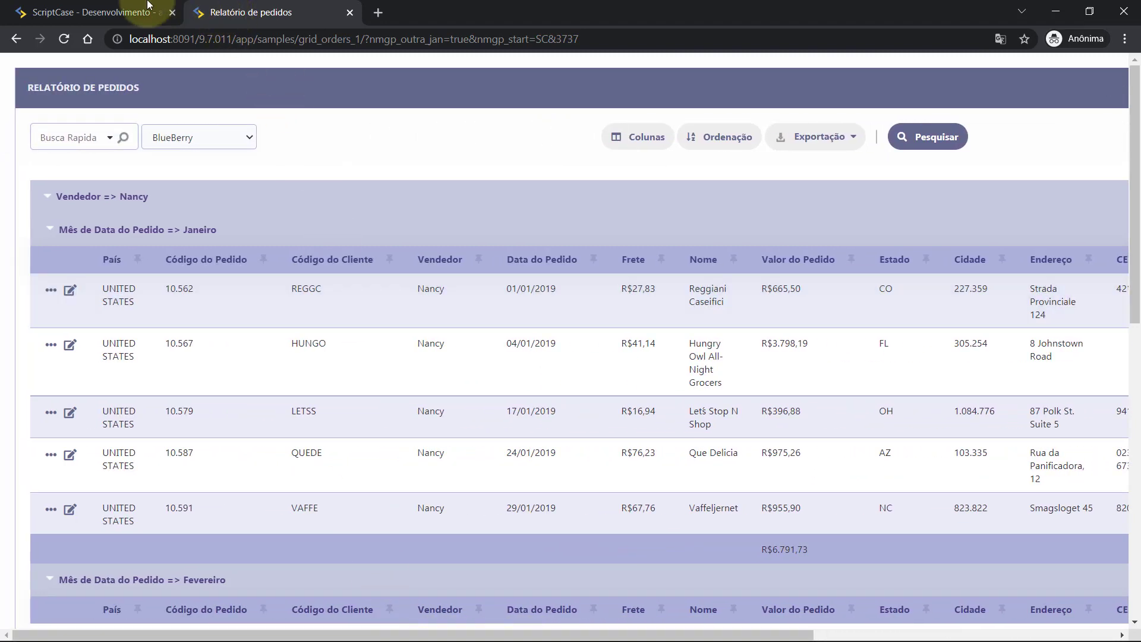
Set Fixar coluna de opções to Não, run the application and test the options column by scrolling the report horizontally.
{"action": "left_click", "coordinate": [113, 12]}
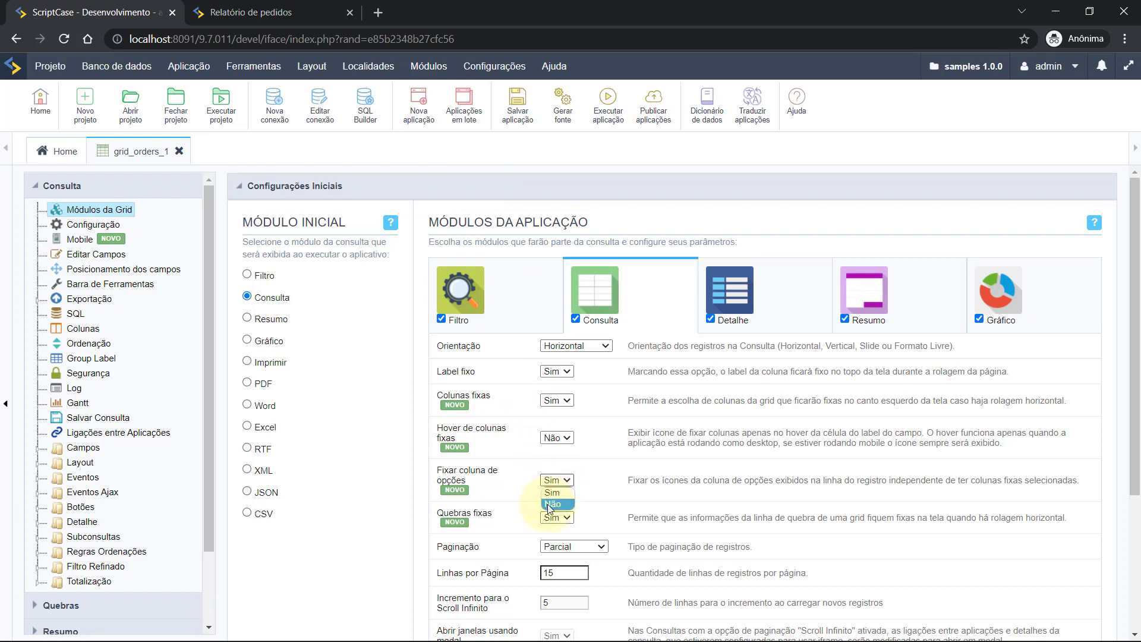
{"action": "left_click", "coordinate": [548, 507]}
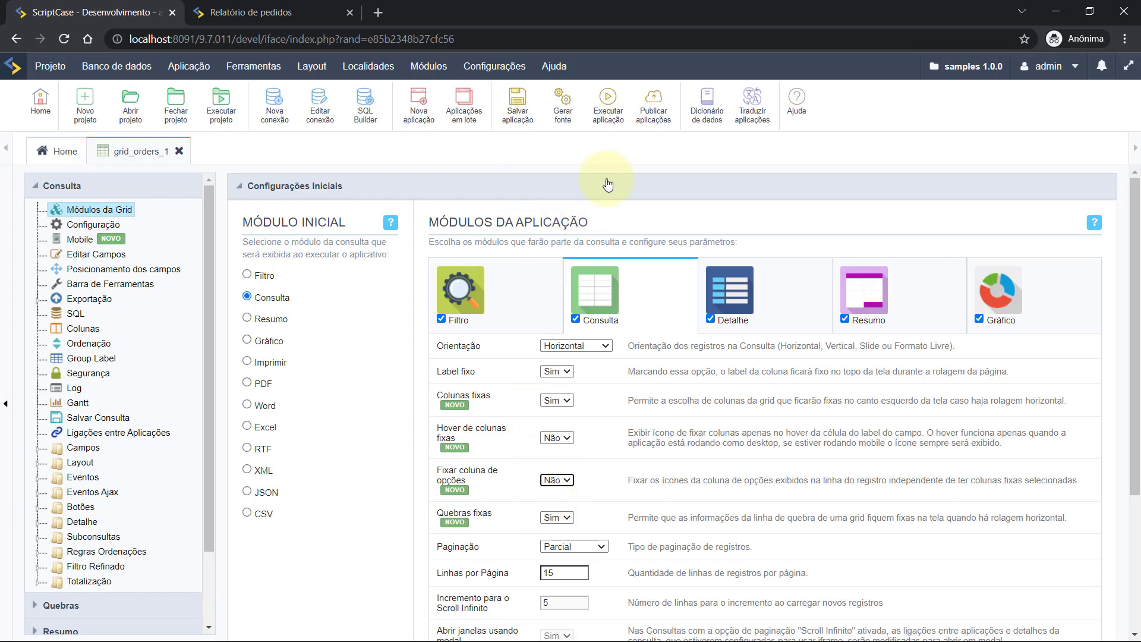
{"action": "left_click", "coordinate": [606, 111]}
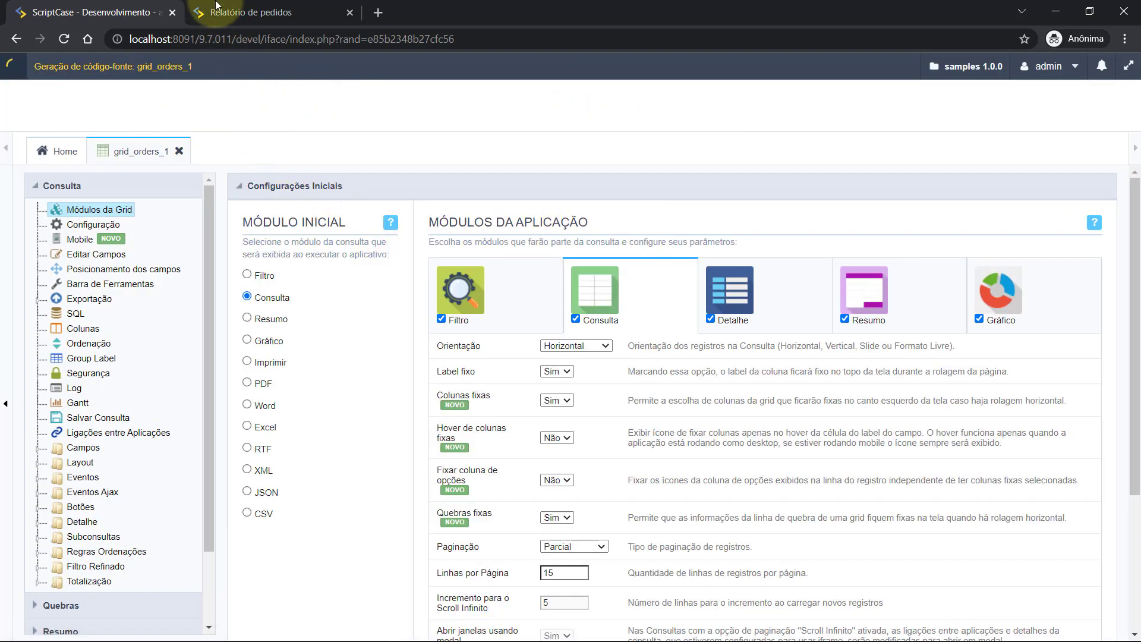
{"action": "left_click", "coordinate": [230, 15]}
{"action": "left_click", "coordinate": [183, 368]}
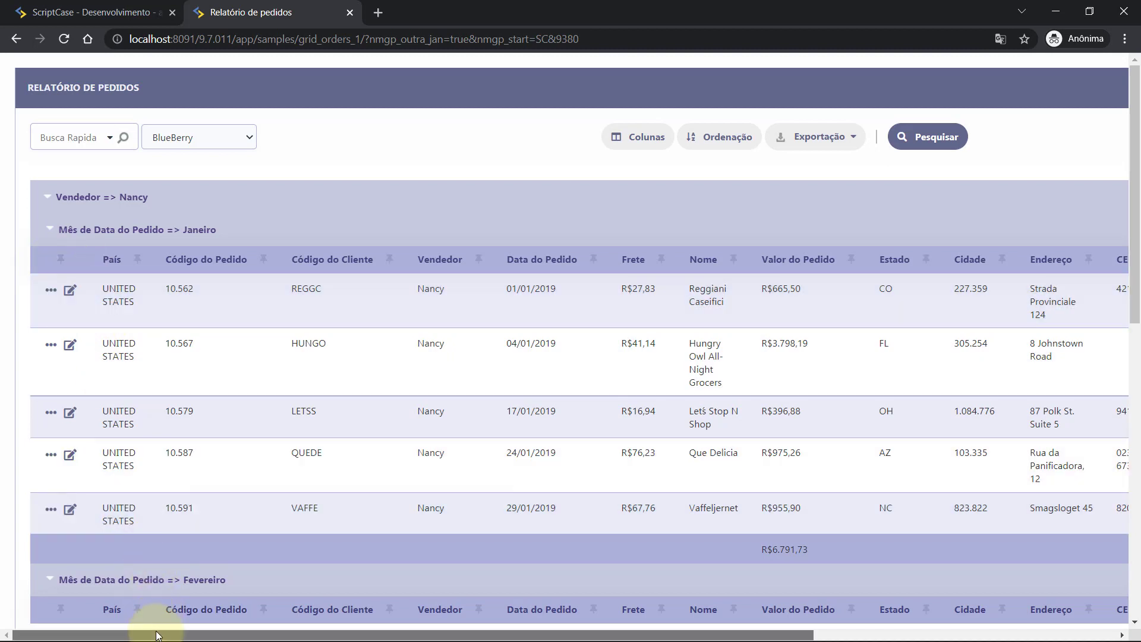
{"action": "mouse_move", "coordinate": [152, 635]}
{"action": "left_mouse_down"}
{"action": "mouse_move", "coordinate": [357, 634]}
{"action": "mouse_move", "coordinate": [148, 634]}
{"action": "left_mouse_up"}
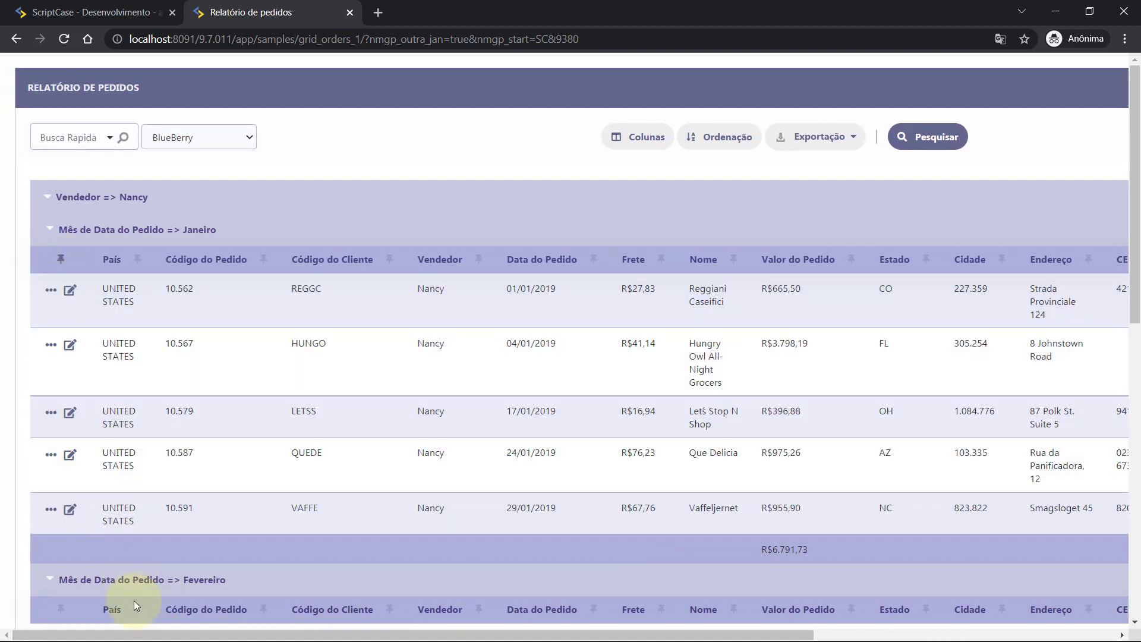
{"action": "mouse_move", "coordinate": [135, 638]}
{"action": "left_mouse_down"}
{"action": "mouse_move", "coordinate": [356, 636]}
{"action": "mouse_move", "coordinate": [115, 635]}
{"action": "left_mouse_up"}
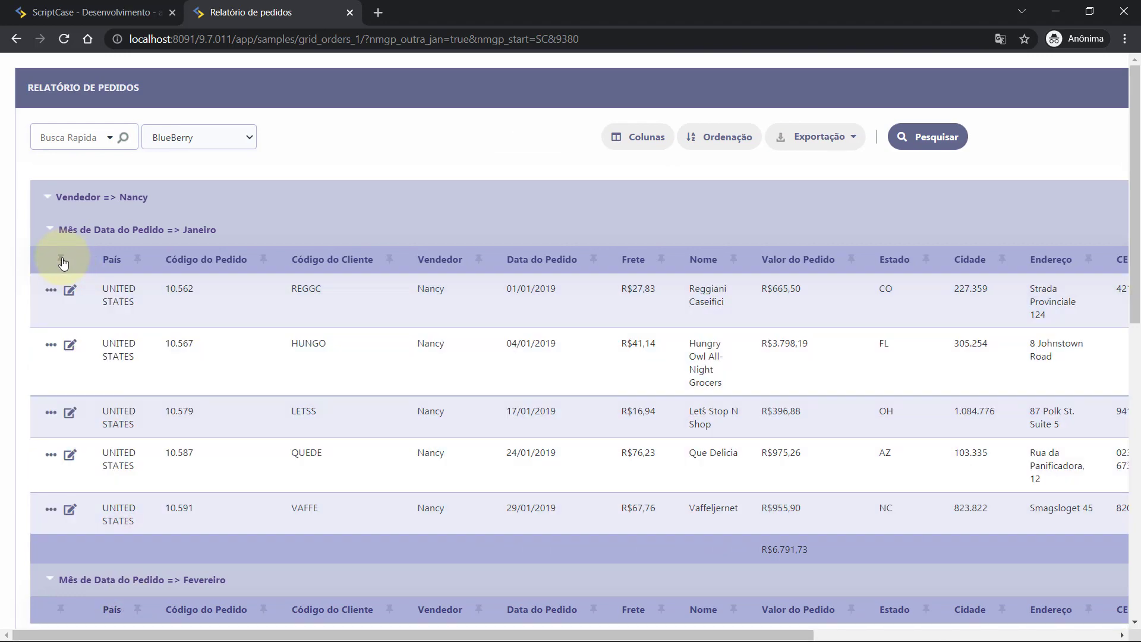
Keep Quebras fixas at Sim and check how the break rows behave while the orders report scrolls horizontally.
{"action": "left_click", "coordinate": [109, 4]}
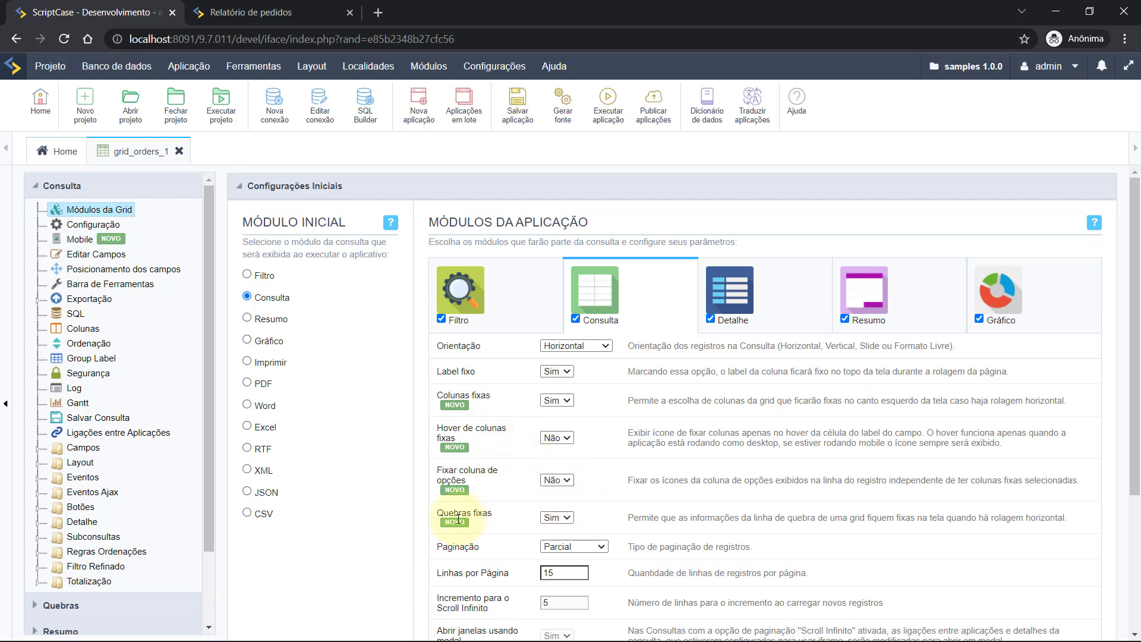
{"action": "left_click", "coordinate": [548, 517]}
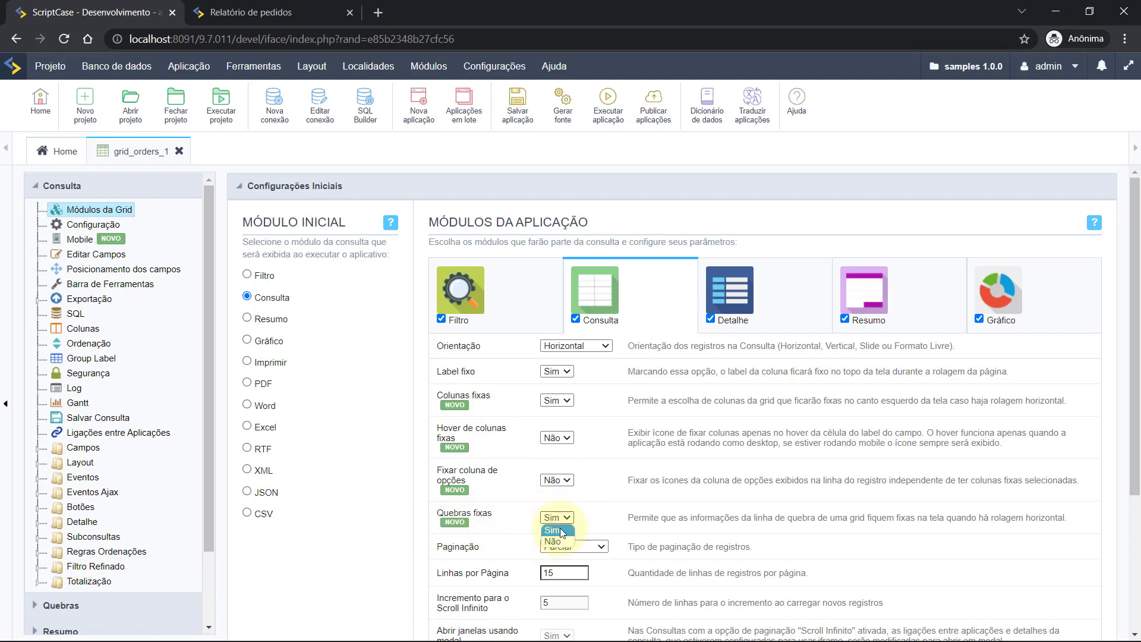
{"action": "left_click", "coordinate": [557, 531]}
{"action": "left_click", "coordinate": [250, 13]}
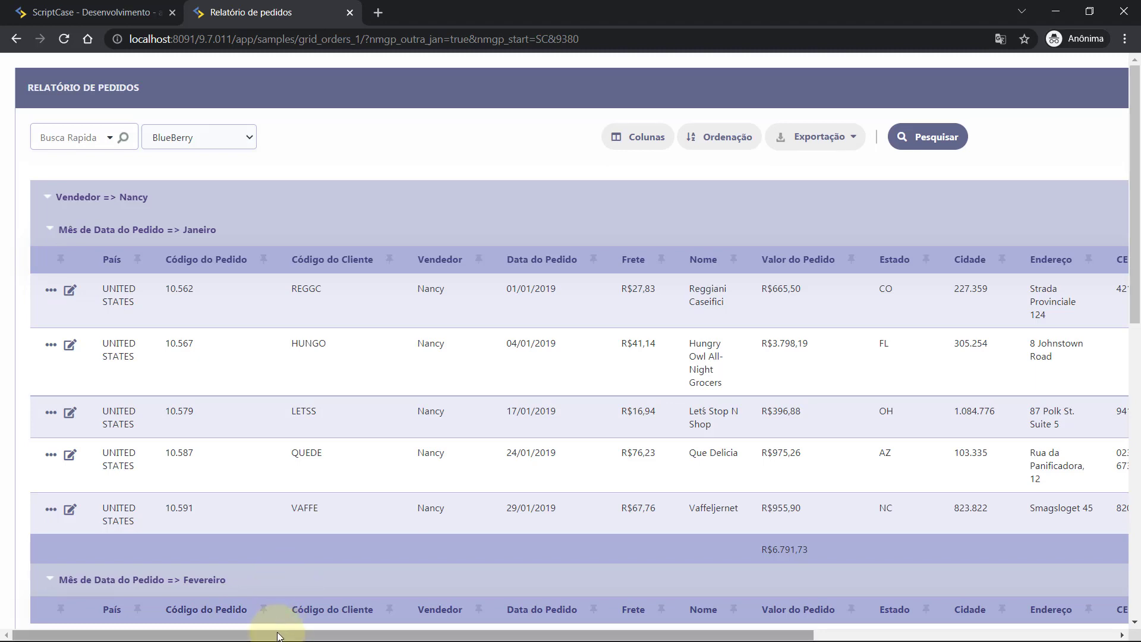
{"action": "left_click_drag", "start_coordinate": [279, 635], "coordinate": [394, 633]}
Return to the orders report and test horizontal scrolling with the options and País columns pinned.
{"action": "left_click", "coordinate": [95, 12]}
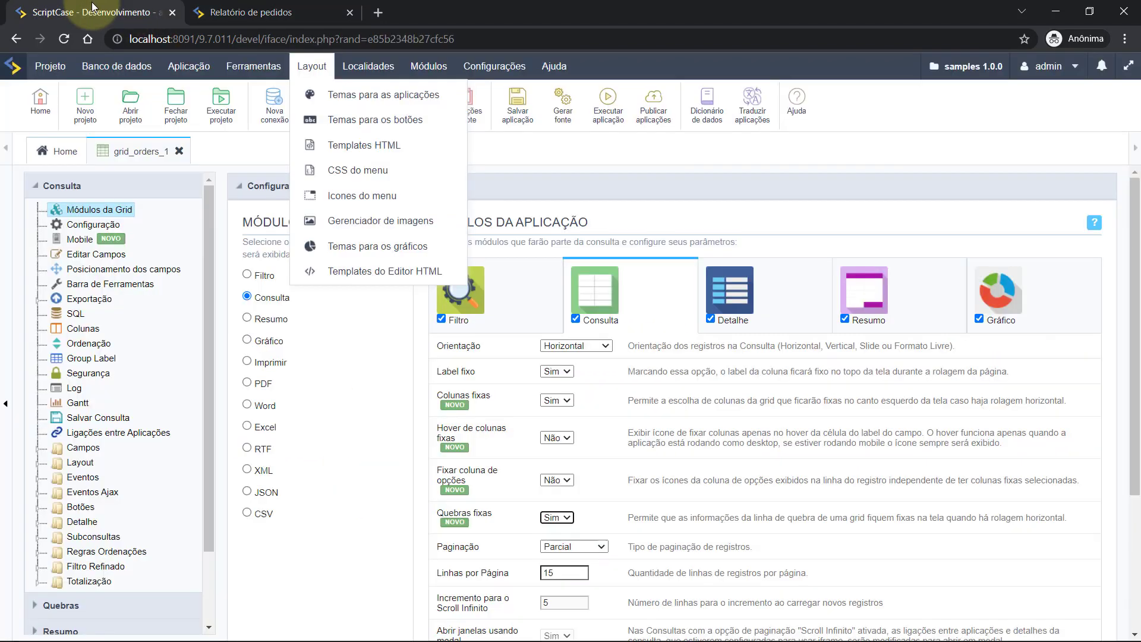
{"action": "key", "text": "ctrl+Tab"}
{"action": "left_click_drag", "start_coordinate": [420, 634], "coordinate": [319, 637]}
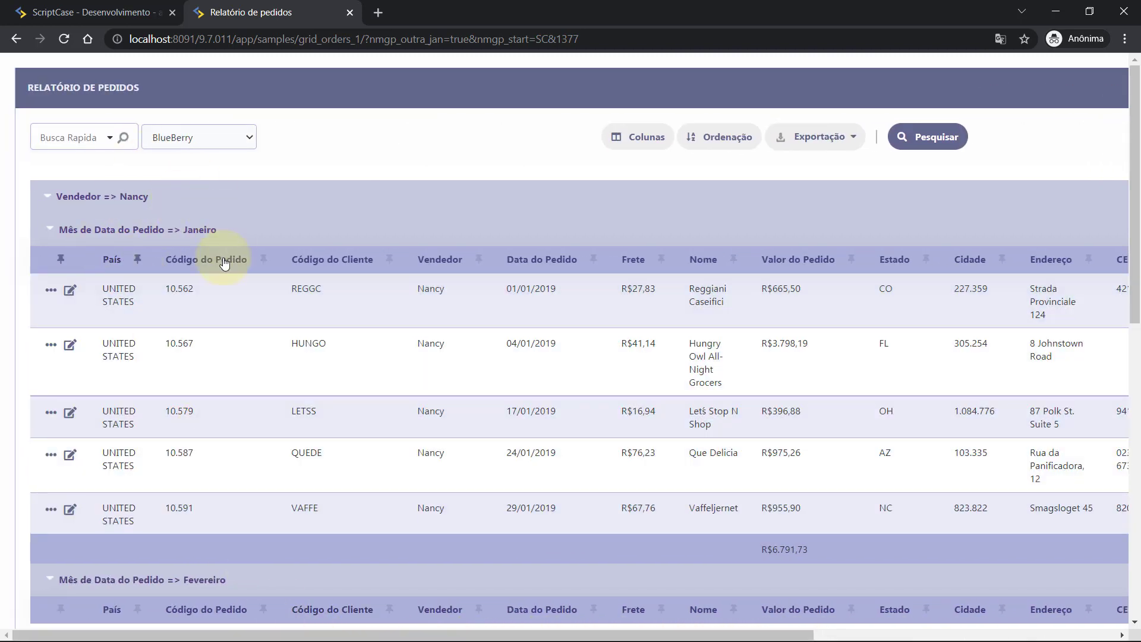
{"action": "mouse_move", "coordinate": [358, 634]}
{"action": "left_mouse_down"}
{"action": "mouse_move", "coordinate": [641, 634]}
{"action": "mouse_move", "coordinate": [368, 635]}
{"action": "left_mouse_up"}
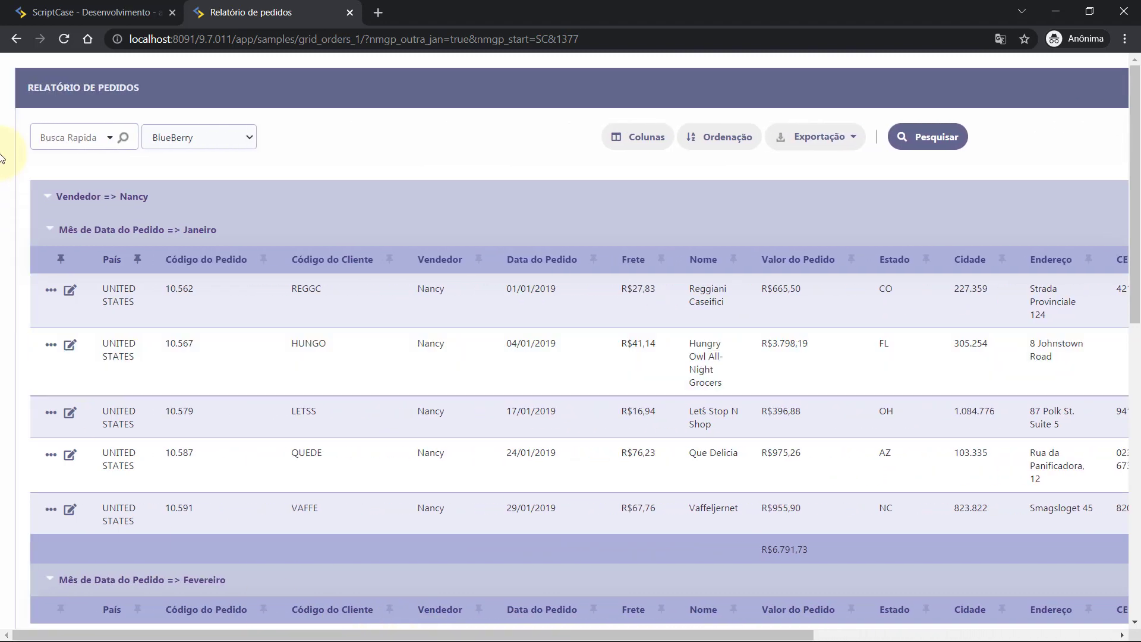
Set Hover de colunas fixas and Fixar coluna de opções to Sim, run the application and scroll the report horizontally to test it.
{"action": "left_click", "coordinate": [63, 13]}
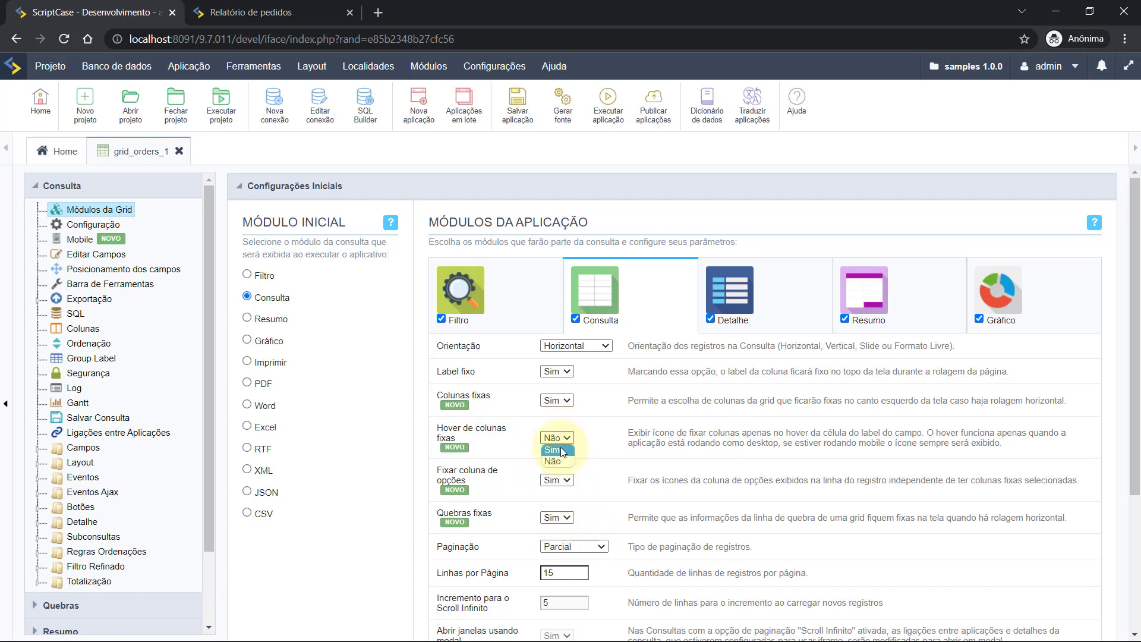
{"action": "left_click", "coordinate": [609, 113]}
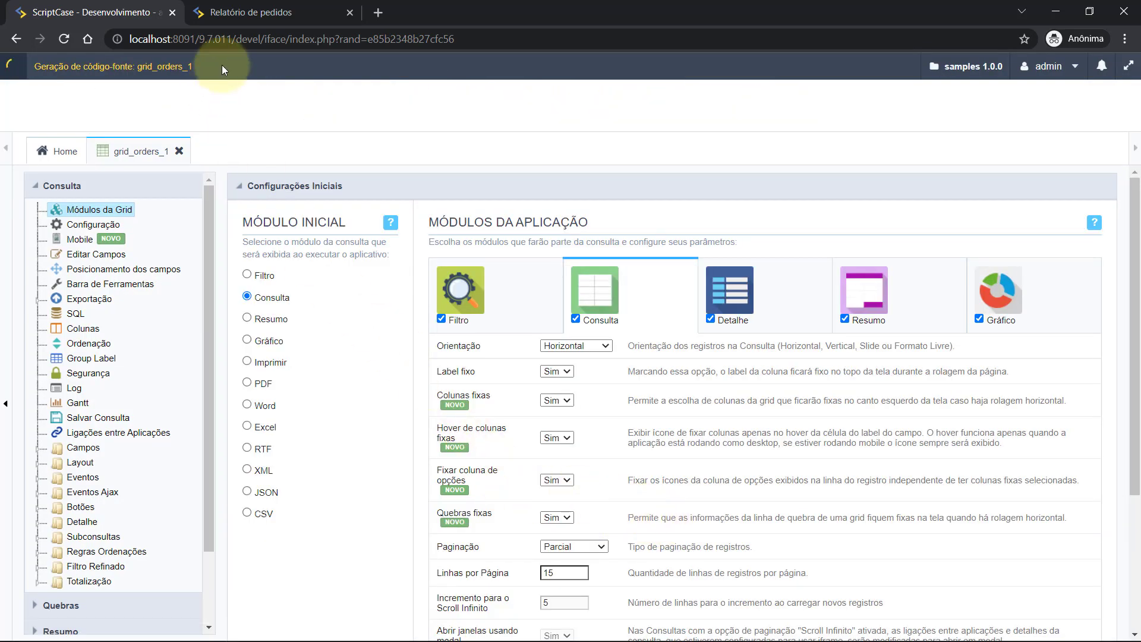
{"action": "left_click", "coordinate": [257, 11]}
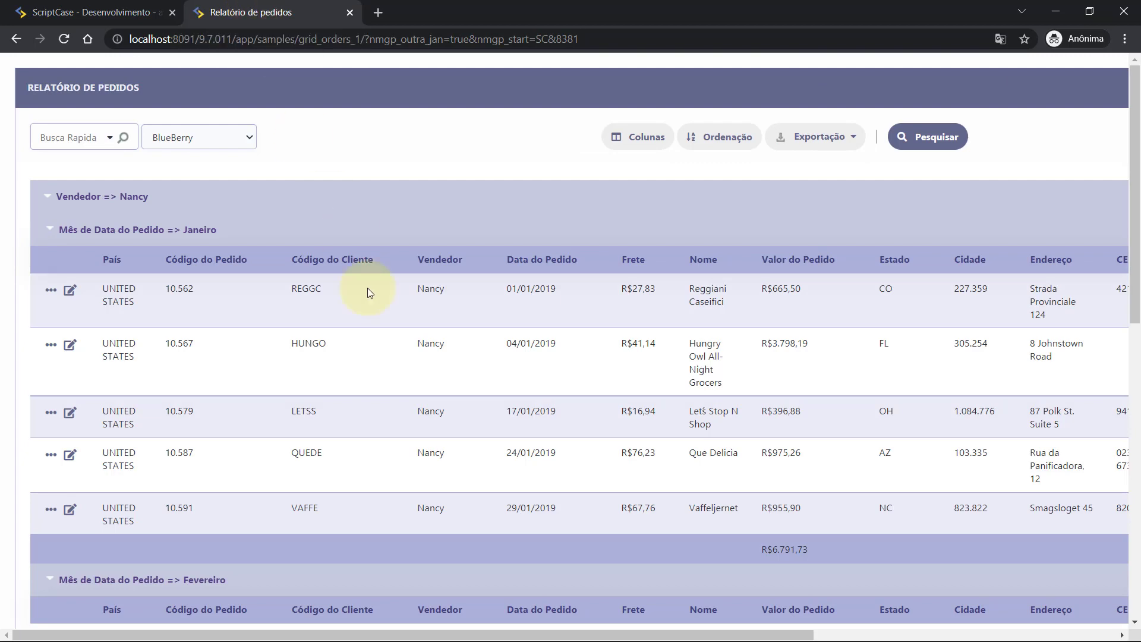
{"action": "mouse_move", "coordinate": [422, 625]}
{"action": "left_mouse_down"}
{"action": "mouse_move", "coordinate": [580, 615]}
{"action": "mouse_move", "coordinate": [715, 584]}
{"action": "mouse_move", "coordinate": [487, 631]}
{"action": "mouse_move", "coordinate": [410, 635]}
{"action": "left_mouse_up"}
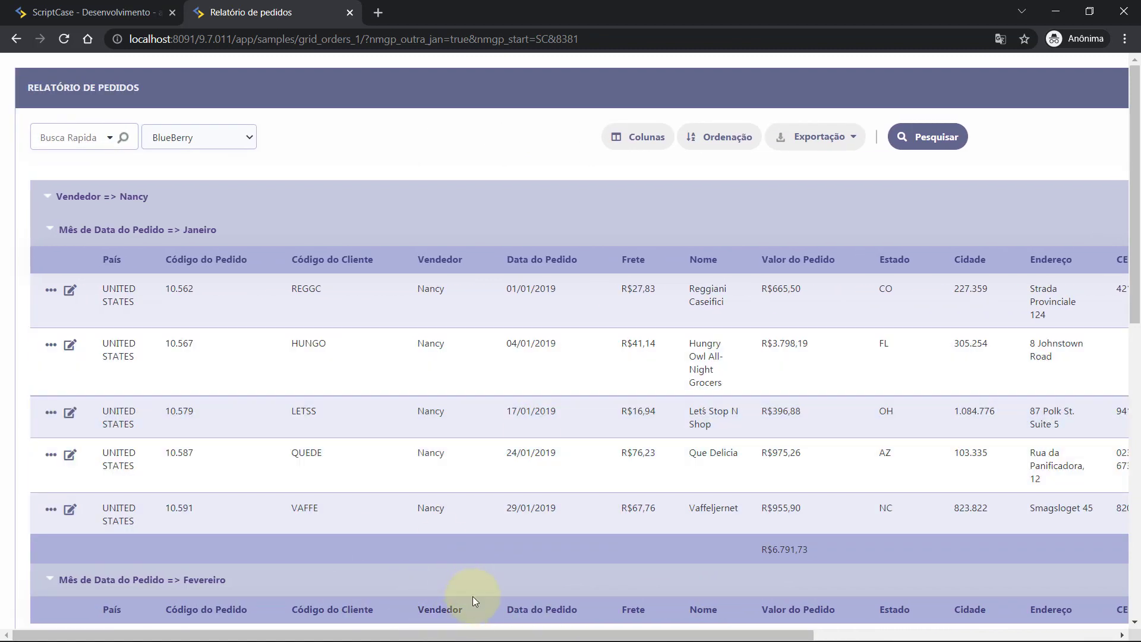
Scroll the orders report horizontally, open its Resumo view and test horizontal scrolling there.
{"action": "left_click_drag", "start_coordinate": [483, 631], "coordinate": [766, 591]}
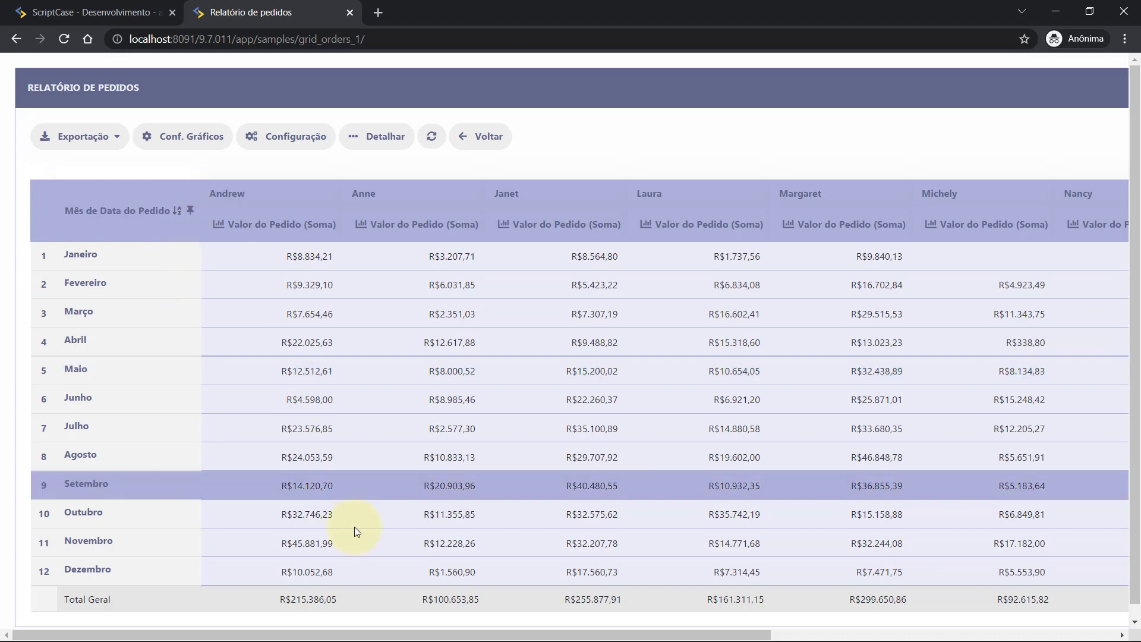
{"action": "mouse_move", "coordinate": [365, 633]}
{"action": "left_mouse_down"}
{"action": "mouse_move", "coordinate": [673, 622]}
{"action": "mouse_move", "coordinate": [356, 631]}
{"action": "left_mouse_up"}
Switch to ScriptCase and open the Resumo configuration of grid_orders_1 to review Colunas fixas and Hover da coluna fixa.
{"action": "left_click", "coordinate": [87, 8]}
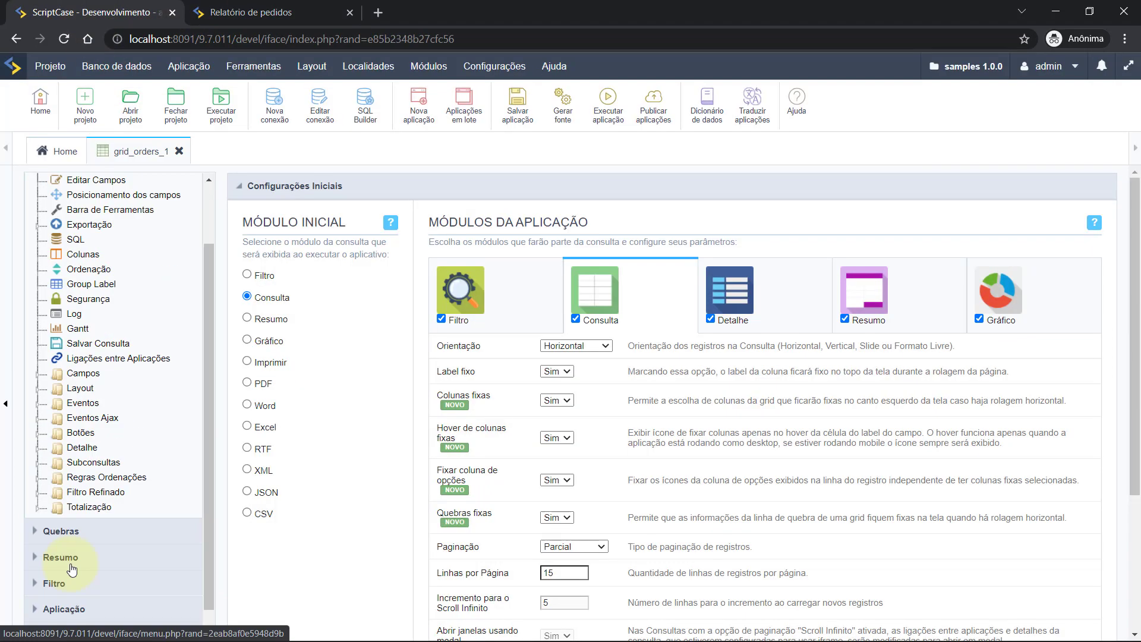
{"action": "left_click", "coordinate": [71, 567]}
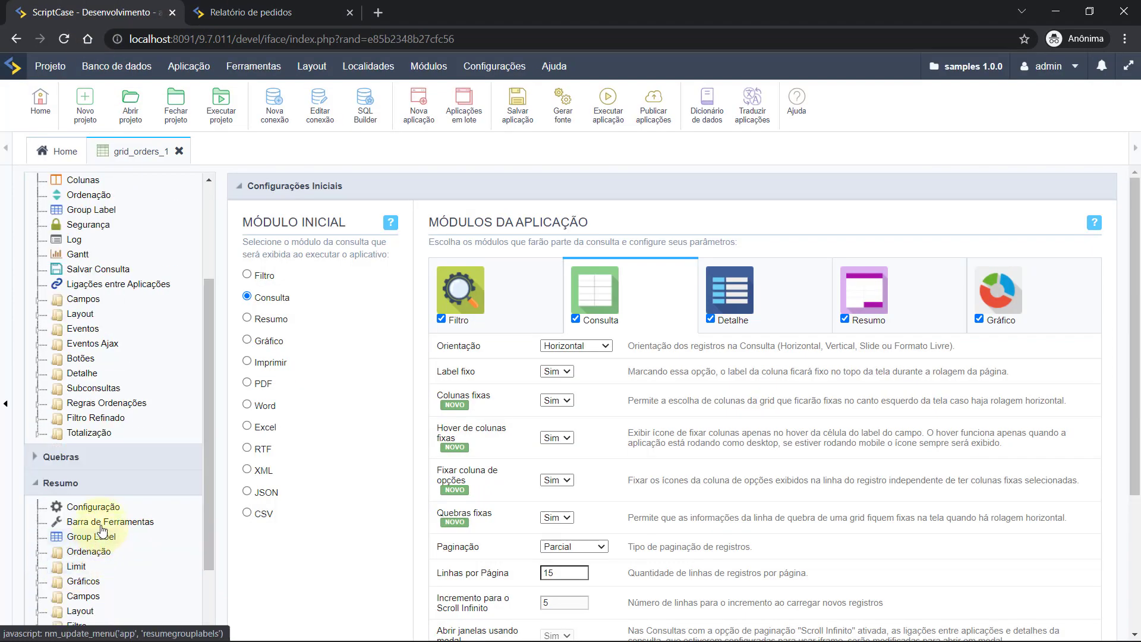
{"action": "left_click", "coordinate": [93, 507]}
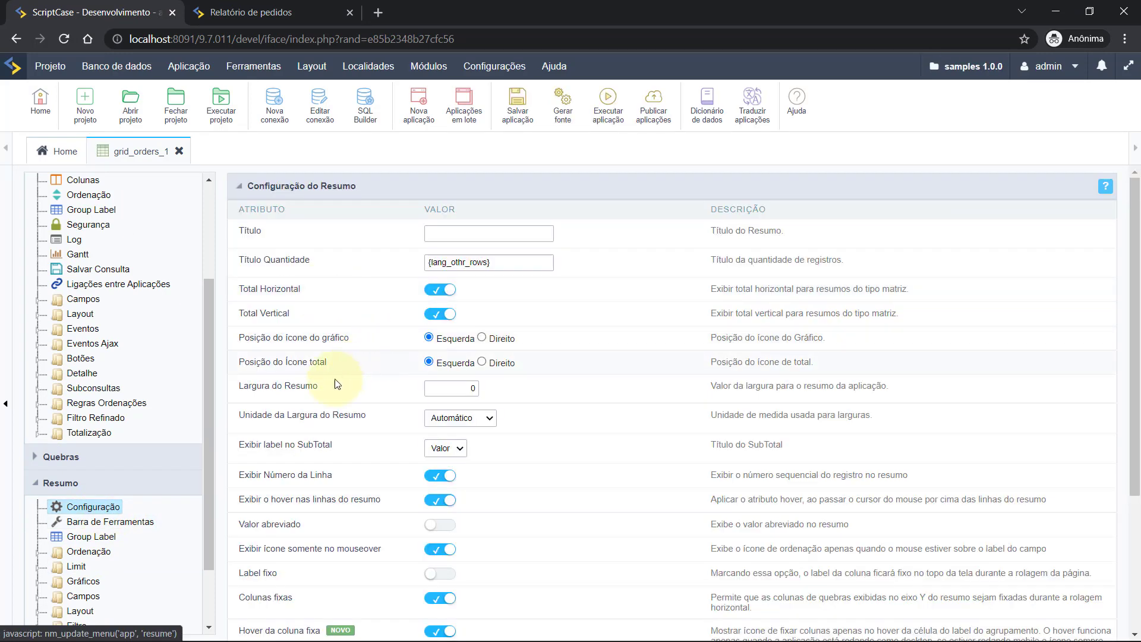
{"action": "scroll", "coordinate": [321, 428], "scroll_direction": "down", "scroll_amount": 3}
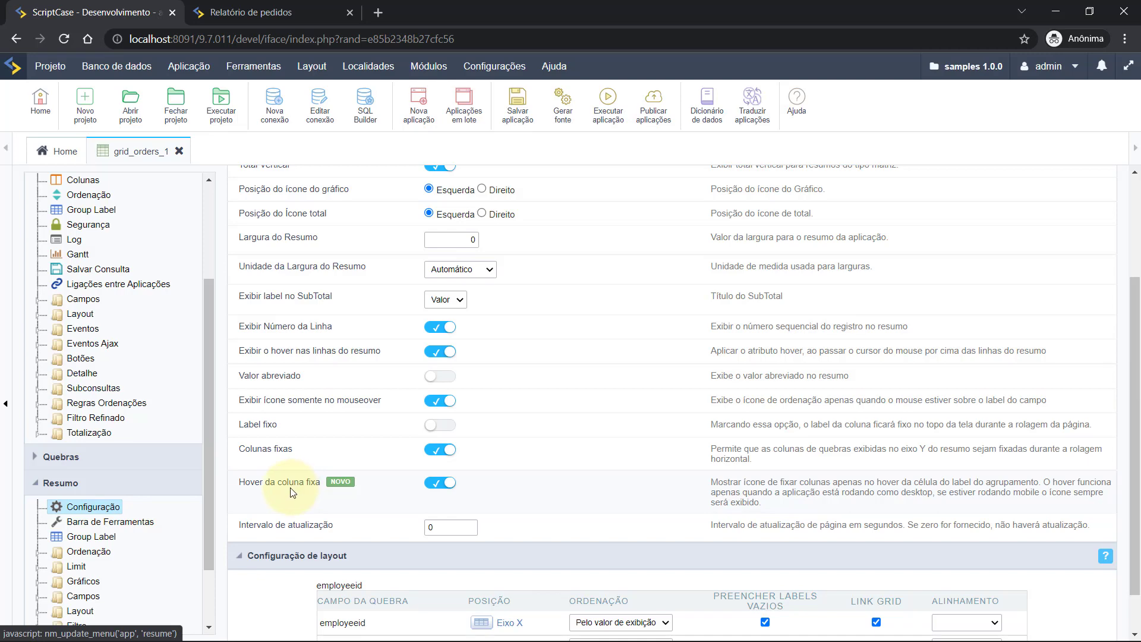
Test horizontal scrolling in the running summary and go back to the orders report.
{"action": "left_click", "coordinate": [252, 10]}
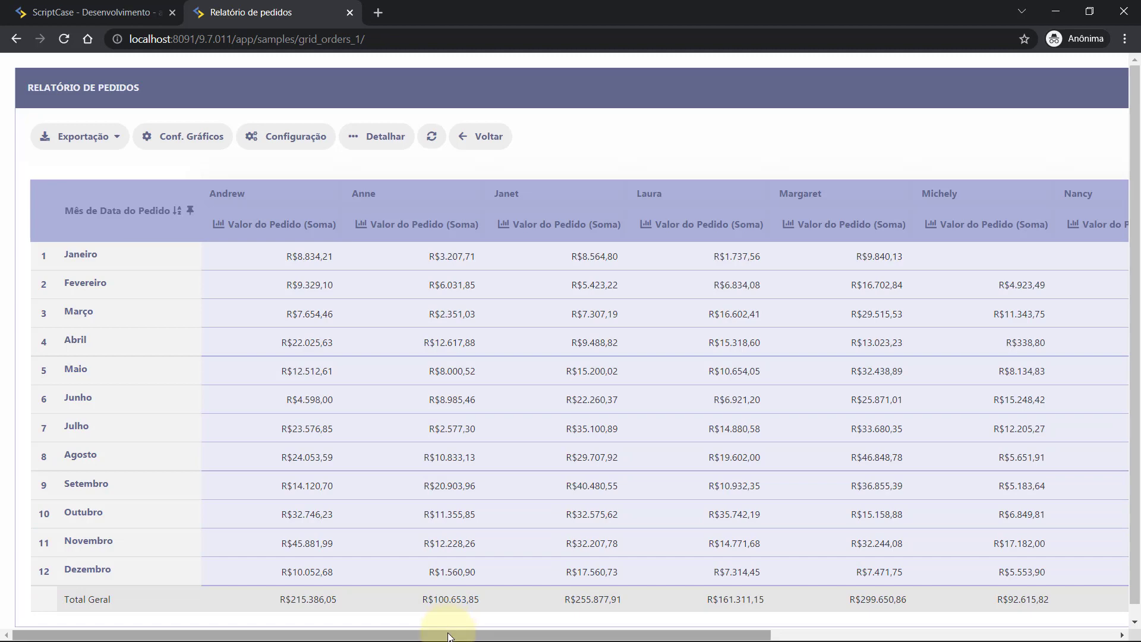
{"action": "left_click_drag", "start_coordinate": [448, 636], "coordinate": [416, 632]}
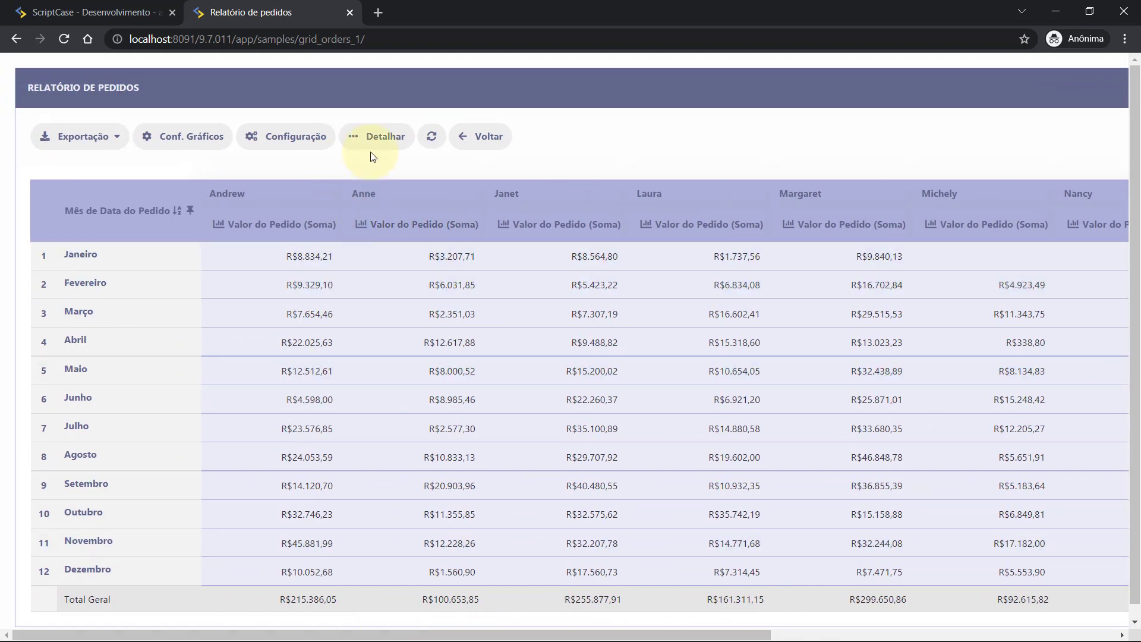
{"action": "left_click", "coordinate": [483, 137]}
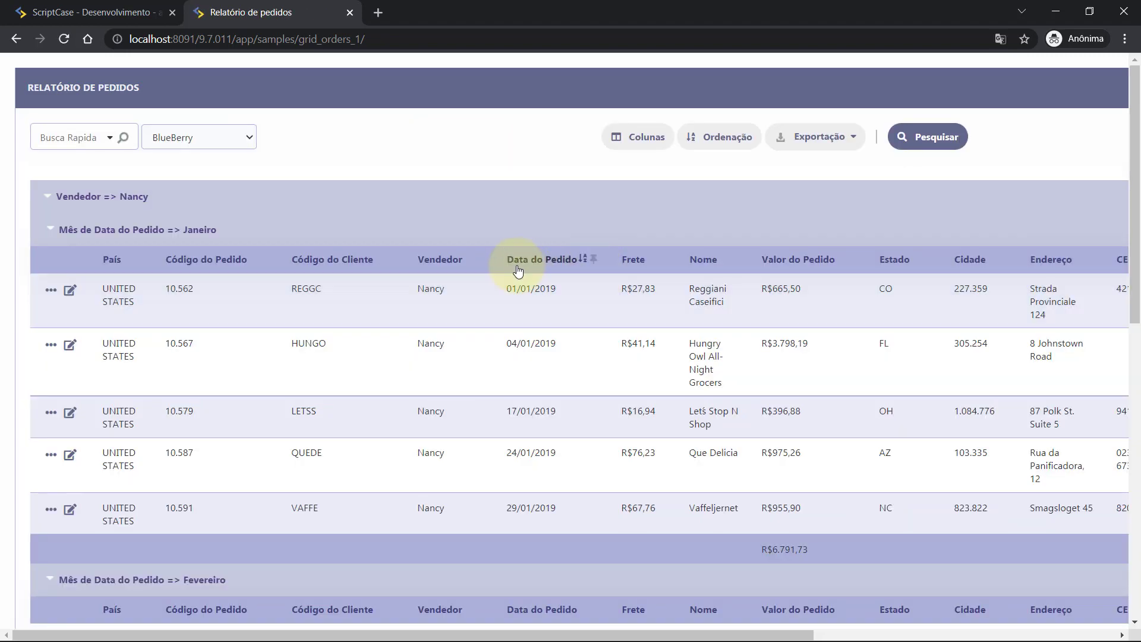
Open the browser's developer tools with iPhone 12 Pro emulation and reload the orders report for mobile display.
{"action": "right_click", "coordinate": [458, 161]}
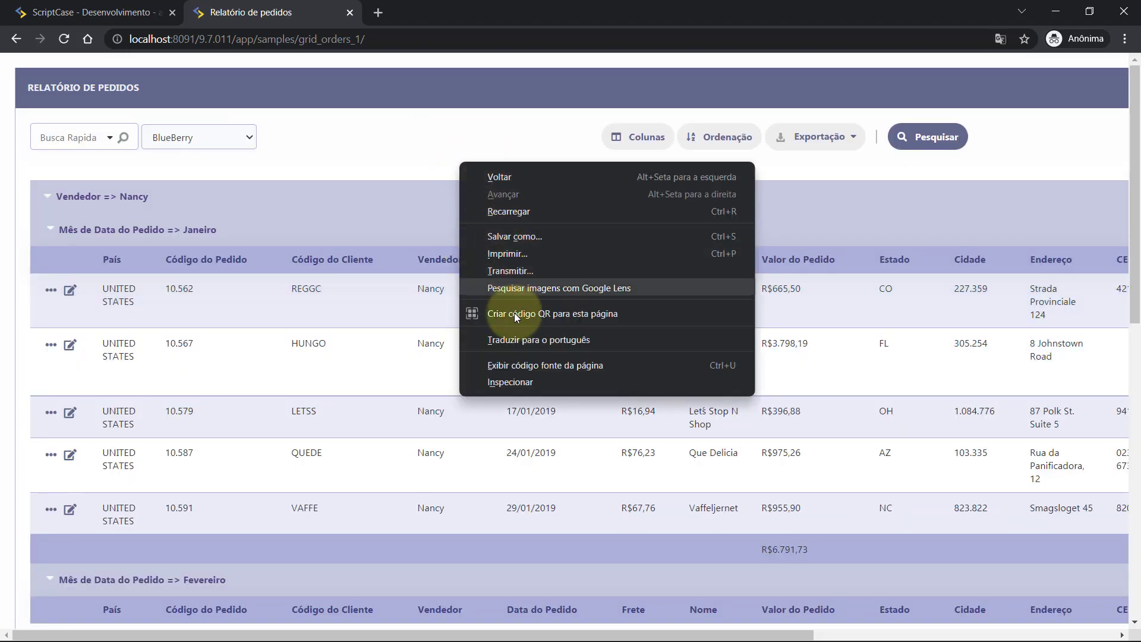
{"action": "left_click", "coordinate": [515, 381]}
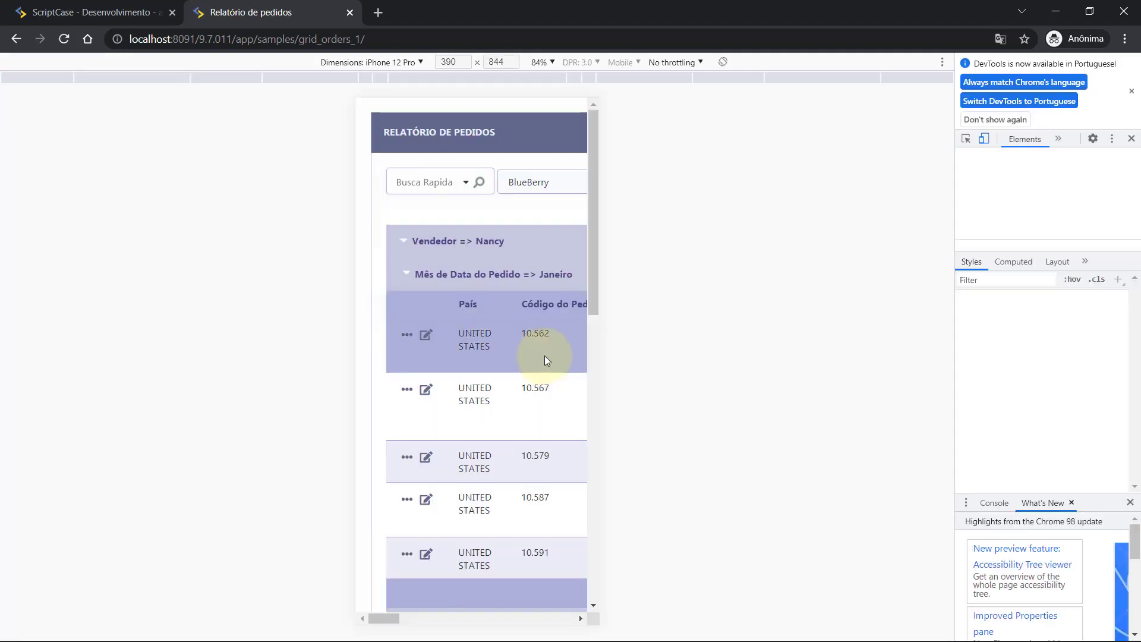
{"action": "left_click", "coordinate": [64, 39]}
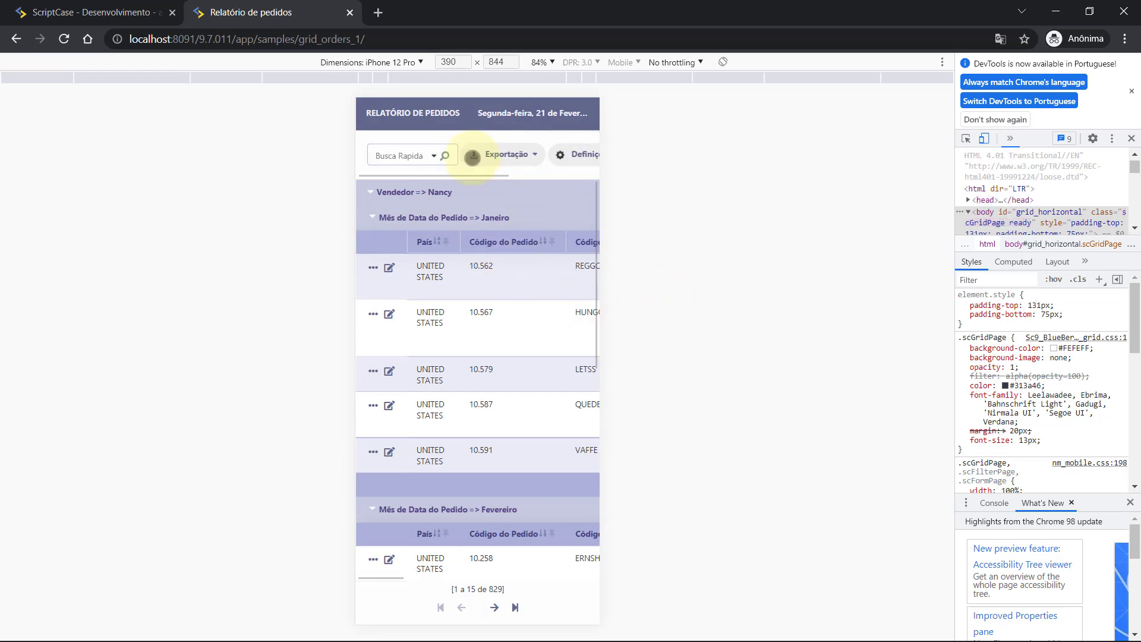
Pin the País column in the mobile orders report and test scrolling it horizontally and vertically.
{"action": "mouse_move", "coordinate": [471, 147]}
{"action": "left_mouse_down"}
{"action": "mouse_move", "coordinate": [285, 168]}
{"action": "mouse_move", "coordinate": [464, 156]}
{"action": "left_mouse_up"}
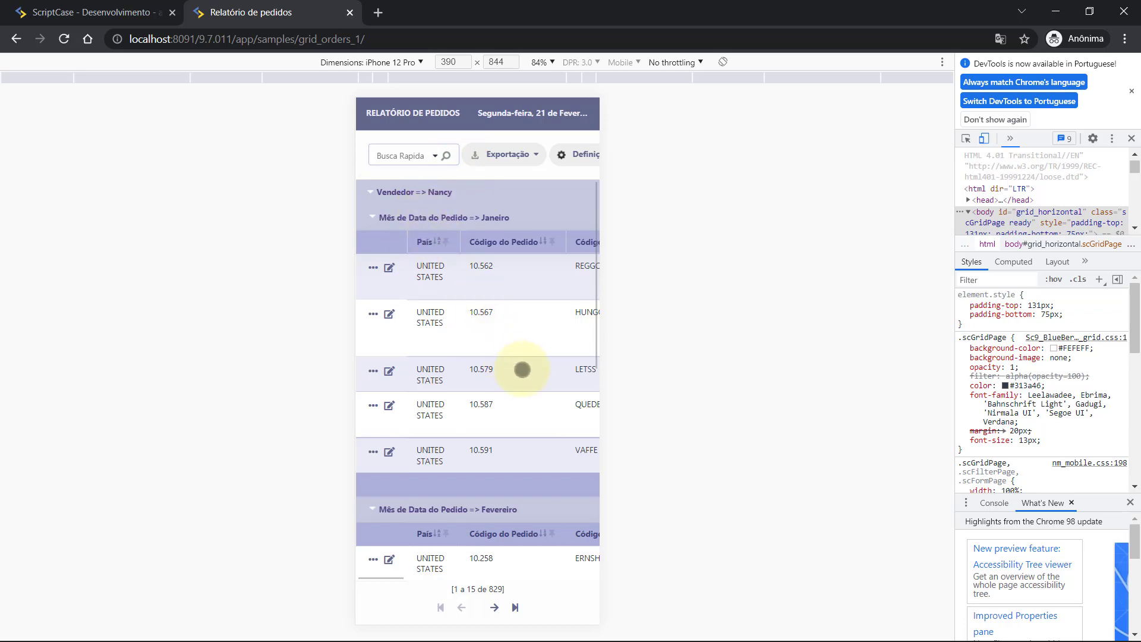
{"action": "left_click_drag", "start_coordinate": [513, 364], "coordinate": [583, 364]}
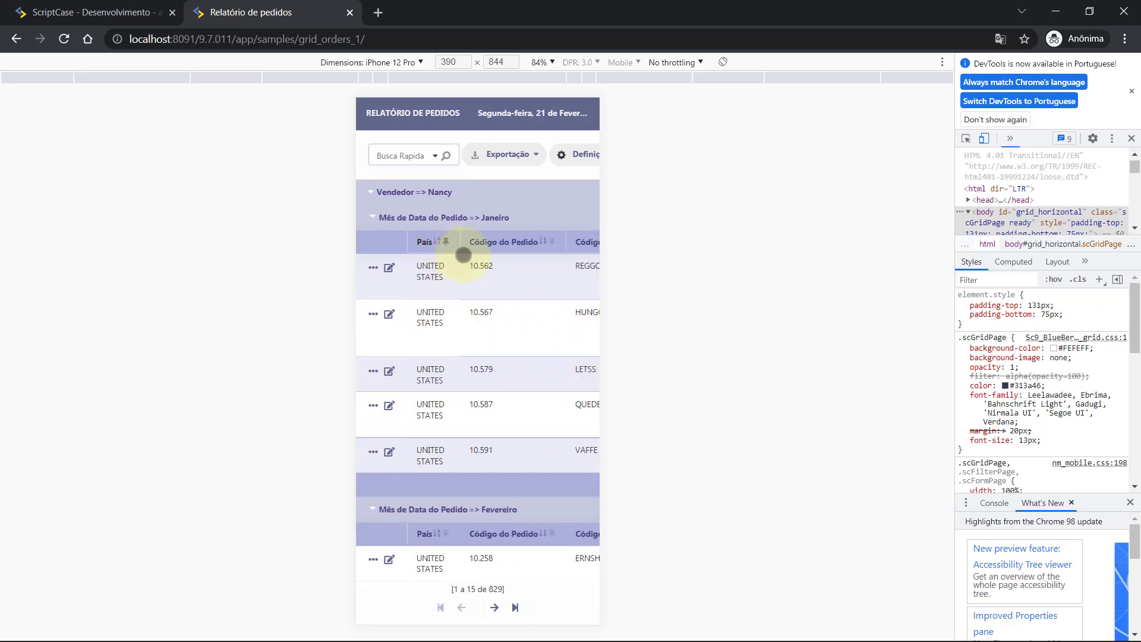
{"action": "left_click_drag", "start_coordinate": [551, 245], "coordinate": [506, 371]}
{"action": "scroll", "coordinate": [506, 371], "scroll_direction": "down", "scroll_amount": 5}
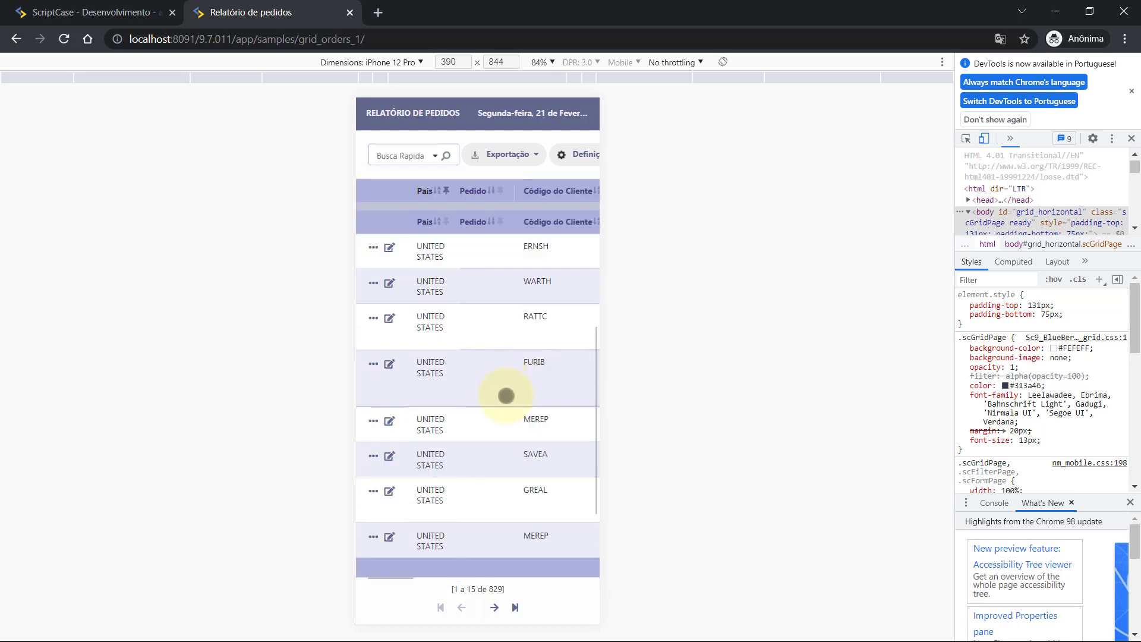
{"action": "scroll", "coordinate": [508, 527], "scroll_direction": "up", "scroll_amount": 5}
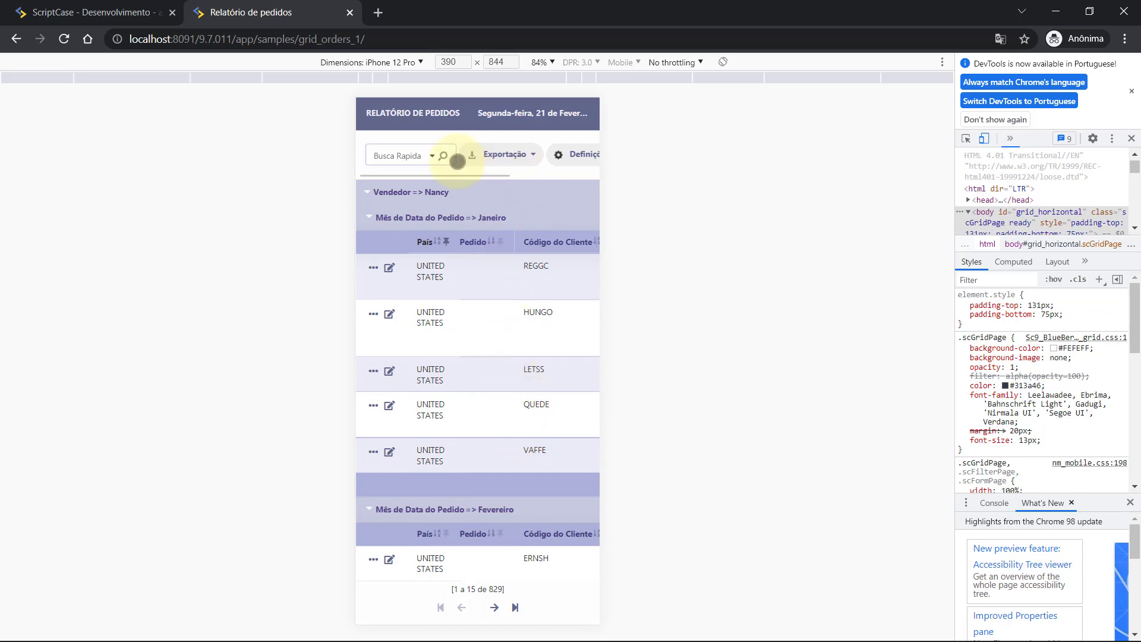
Open Resumo from the mobile report's Definições and test horizontal scrolling of the summary.
{"action": "left_click_drag", "start_coordinate": [457, 161], "coordinate": [374, 178]}
{"action": "left_click", "coordinate": [444, 158]}
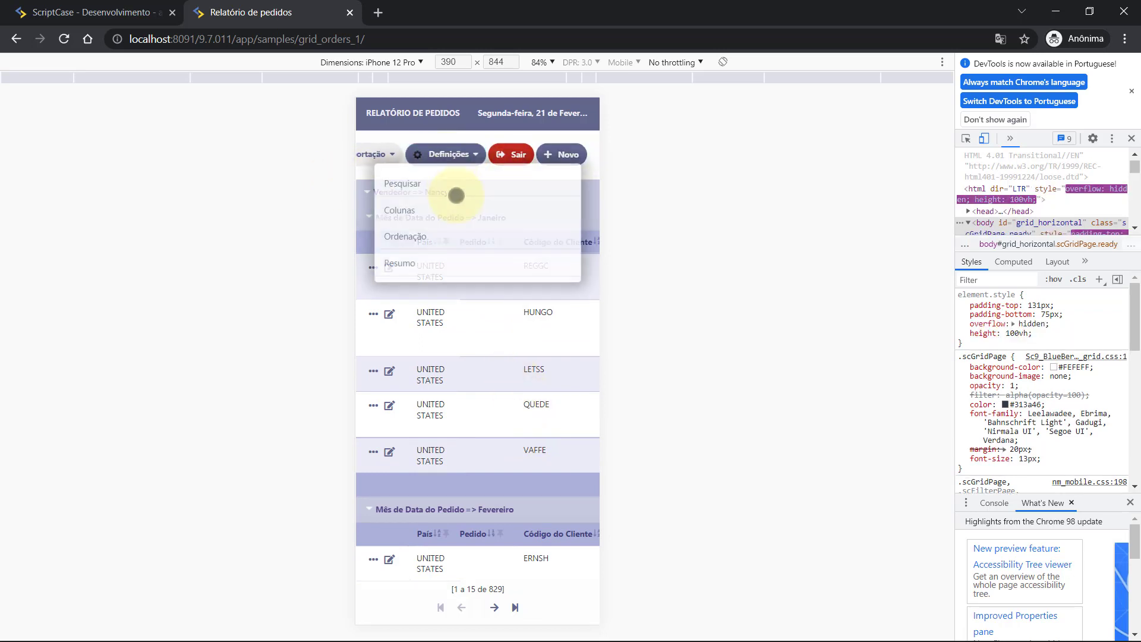
{"action": "left_click", "coordinate": [407, 264]}
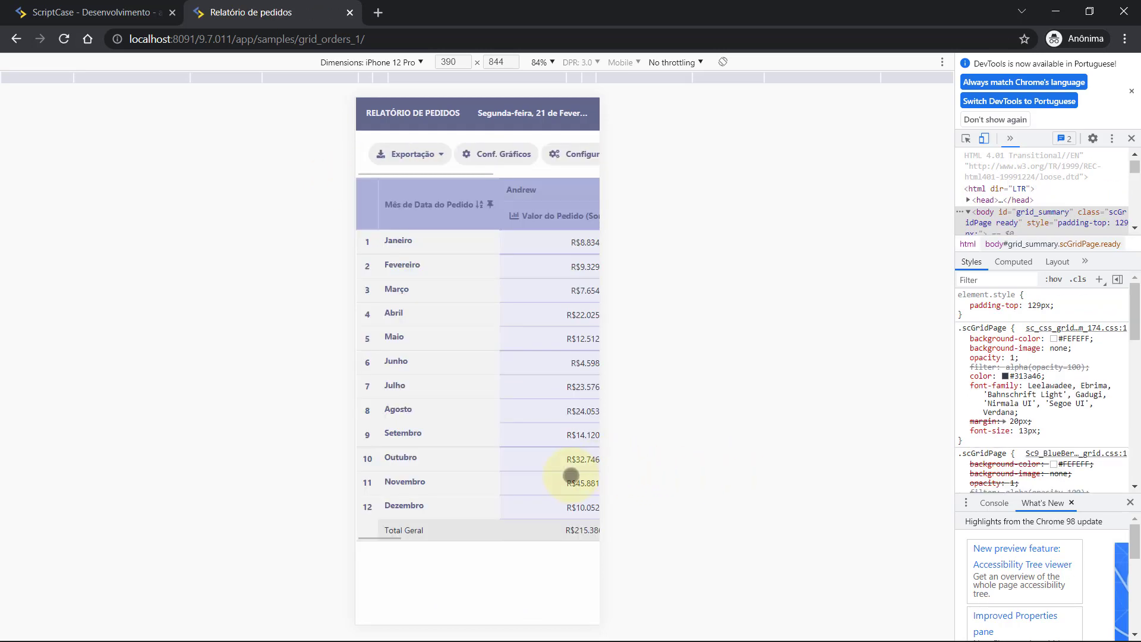
{"action": "left_click_drag", "start_coordinate": [568, 417], "coordinate": [486, 375]}
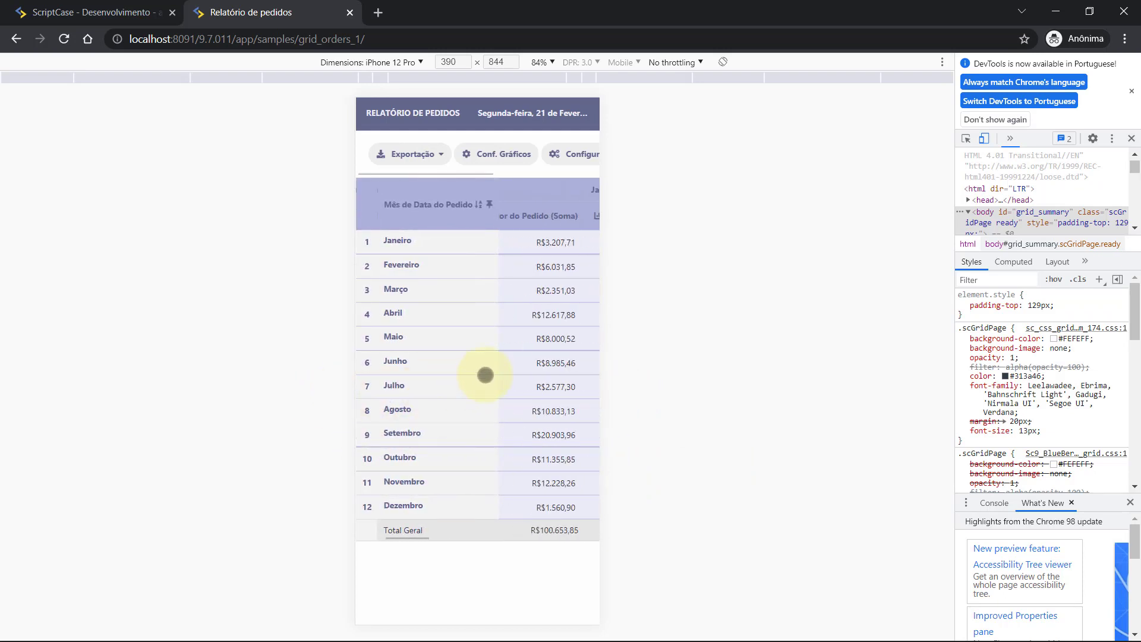
Rotate the emulated device to landscape, scroll the summary horizontally and unpin the Mês de Data do Pedido column.
{"action": "left_click", "coordinate": [723, 63]}
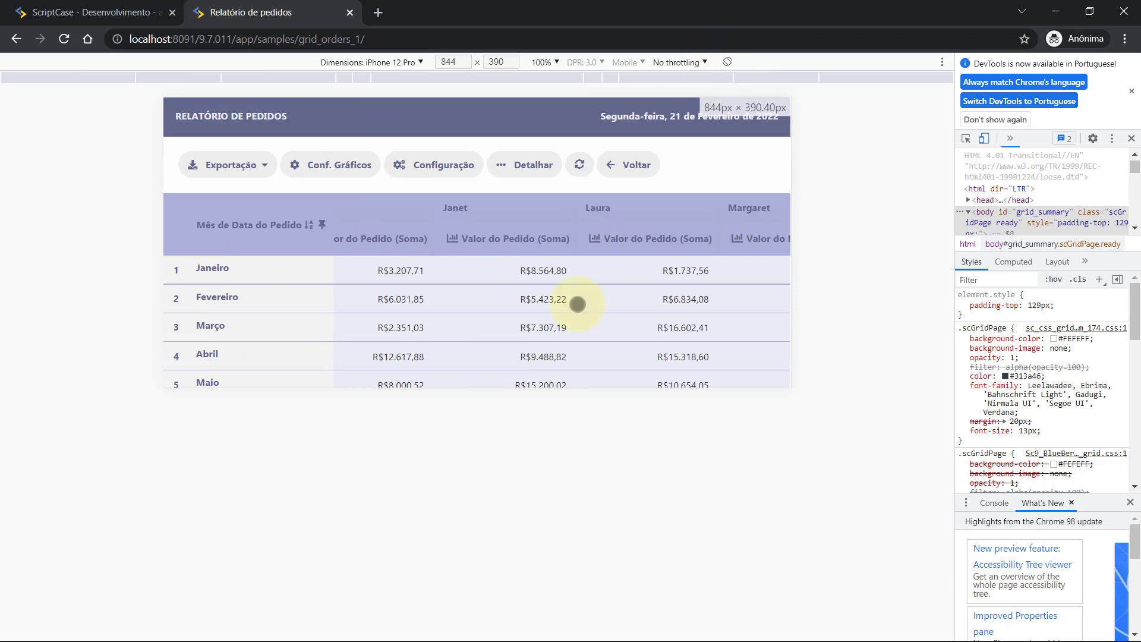
{"action": "left_click_drag", "start_coordinate": [695, 318], "coordinate": [333, 282]}
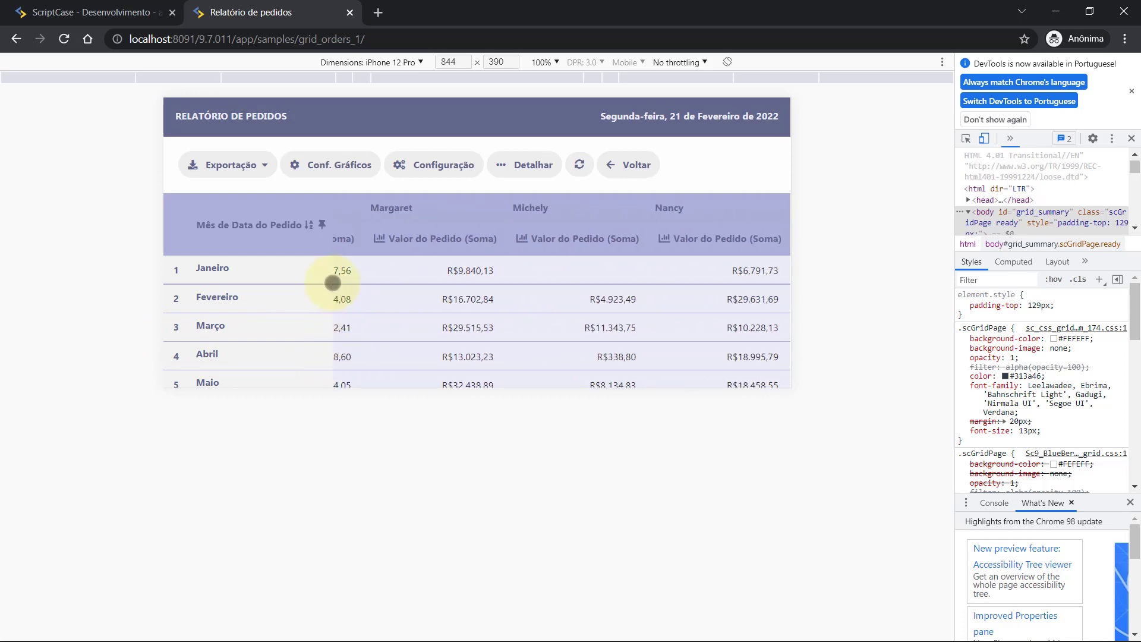
{"action": "left_click_drag", "start_coordinate": [323, 224], "coordinate": [828, 326]}
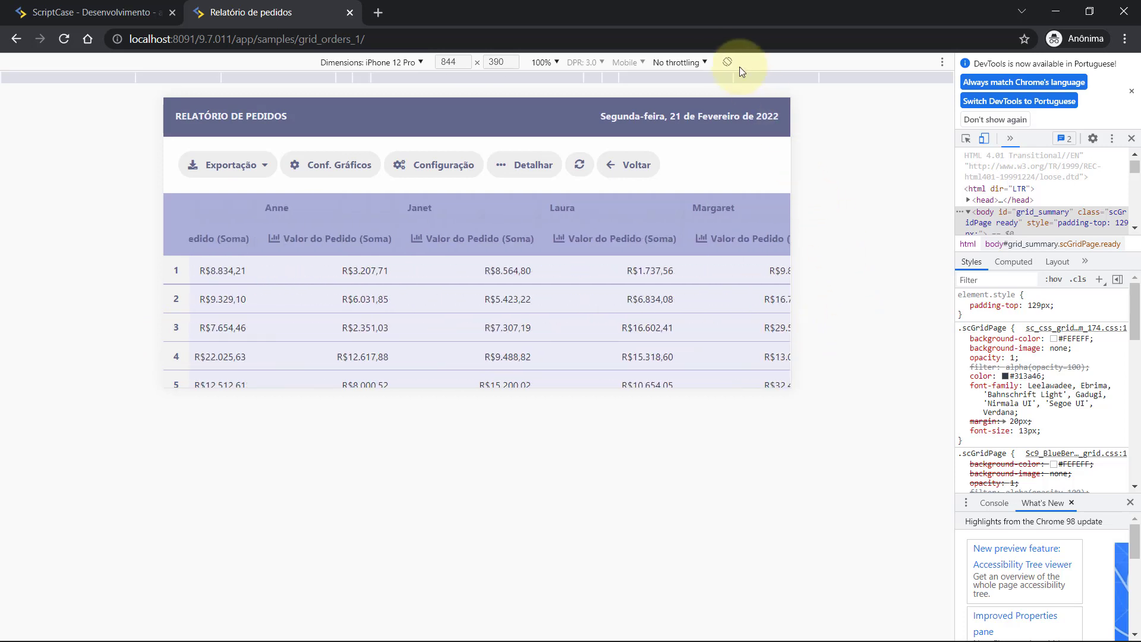
Rotate the emulated device back to portrait, return to the orders report and close the developer tools.
{"action": "left_click", "coordinate": [727, 62]}
{"action": "left_click_drag", "start_coordinate": [502, 374], "coordinate": [589, 494]}
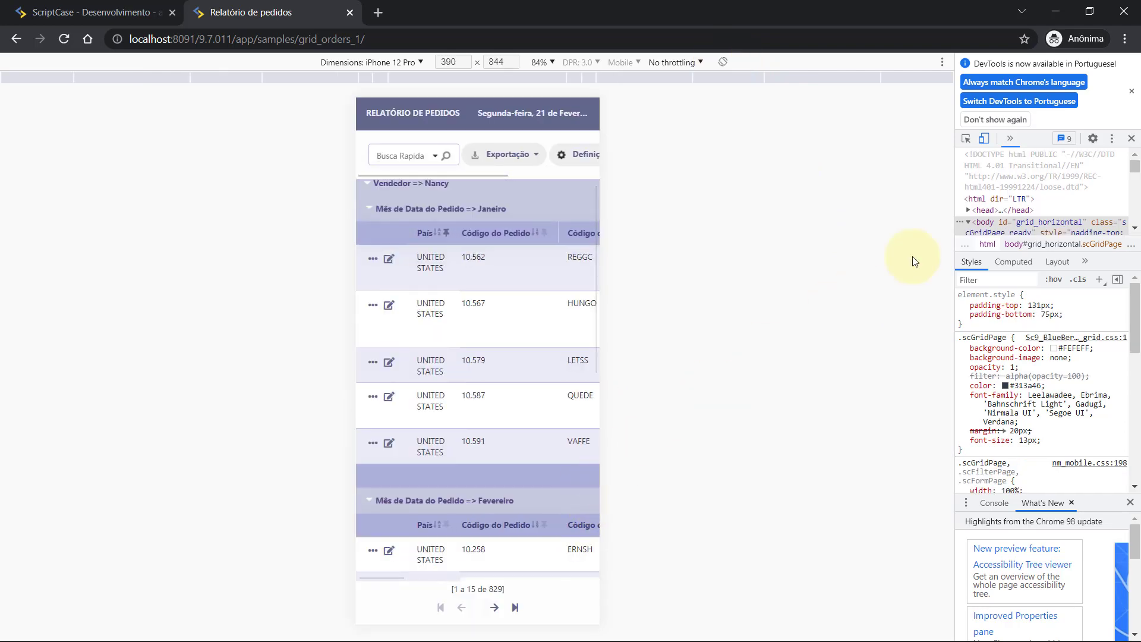
{"action": "left_click", "coordinate": [1132, 139]}
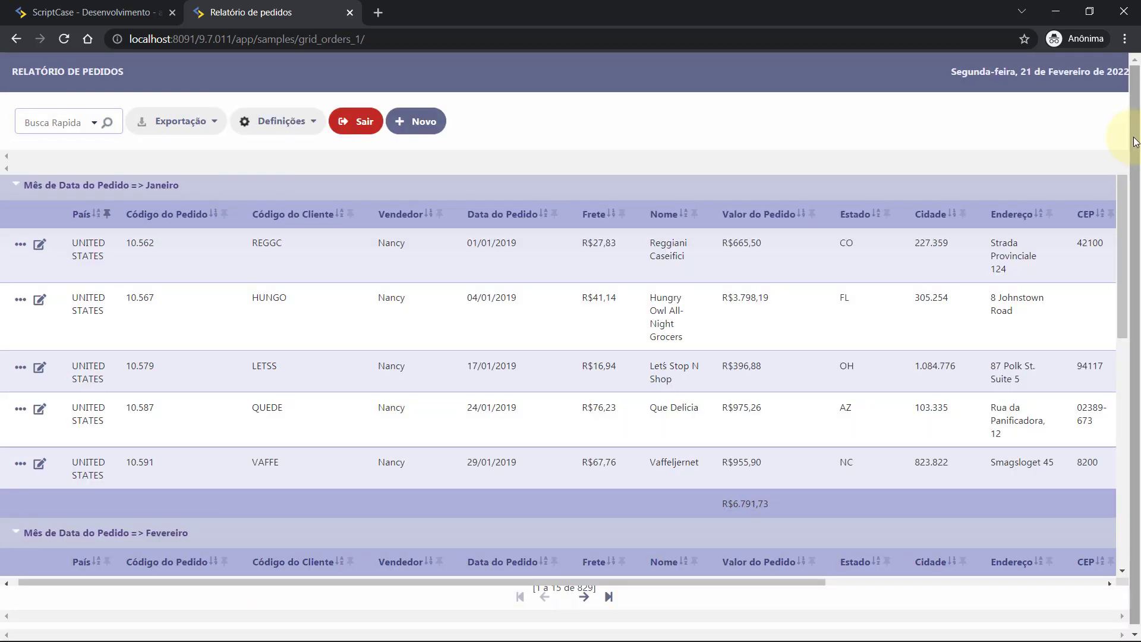
Return to the running orders report and sort it by Código do Cliente in ascending and descending order.
{"action": "left_click", "coordinate": [66, 13]}
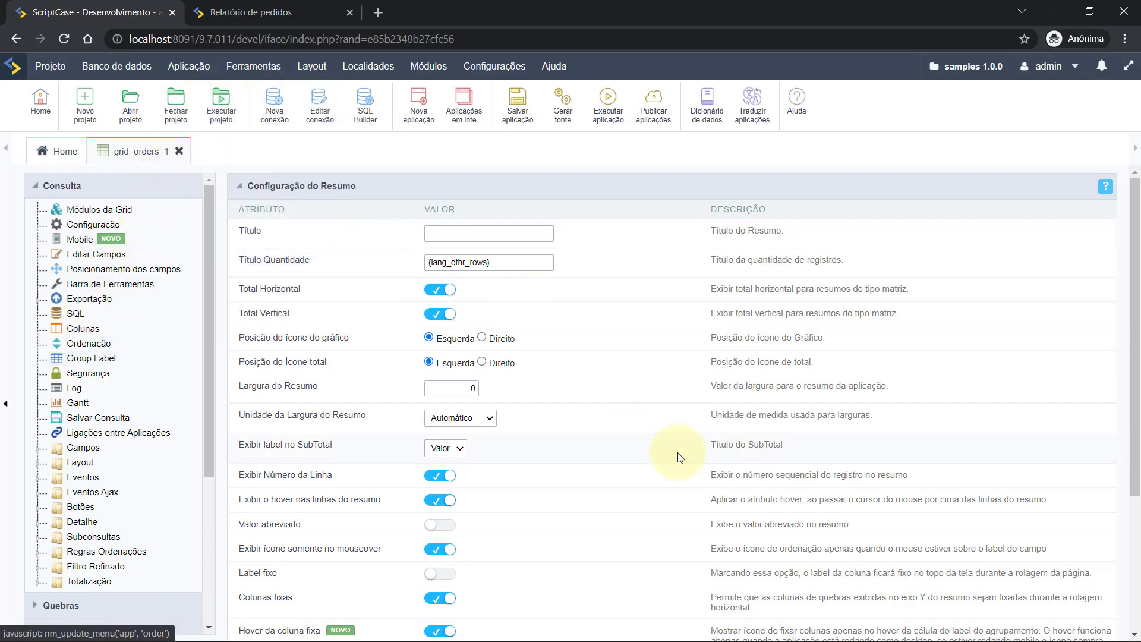
{"action": "left_click", "coordinate": [208, 11]}
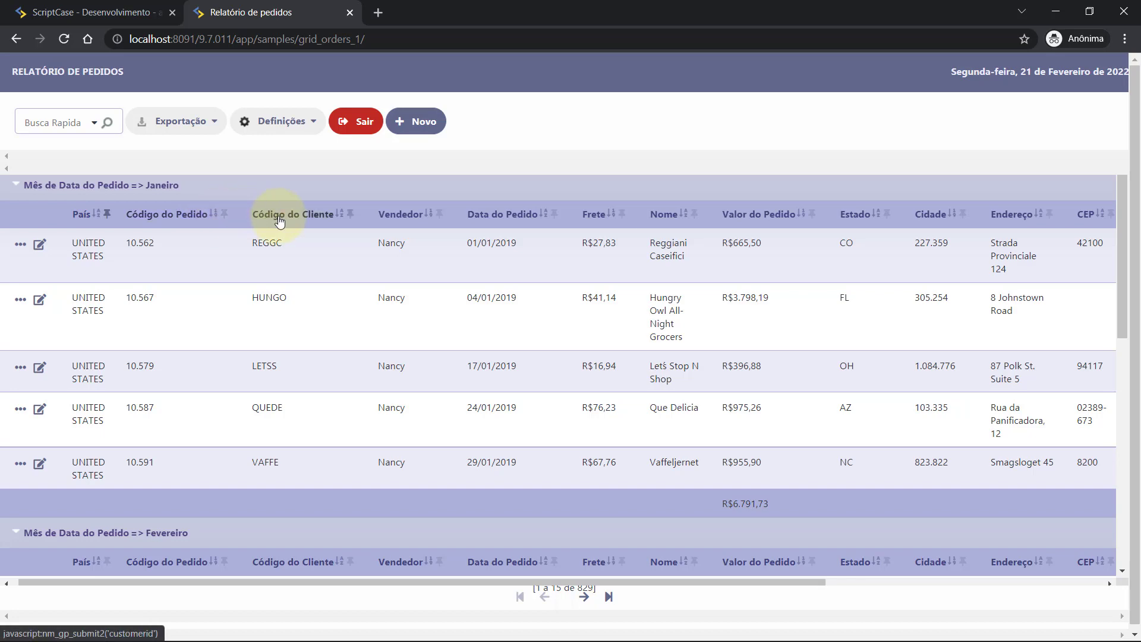
{"action": "left_click", "coordinate": [336, 217]}
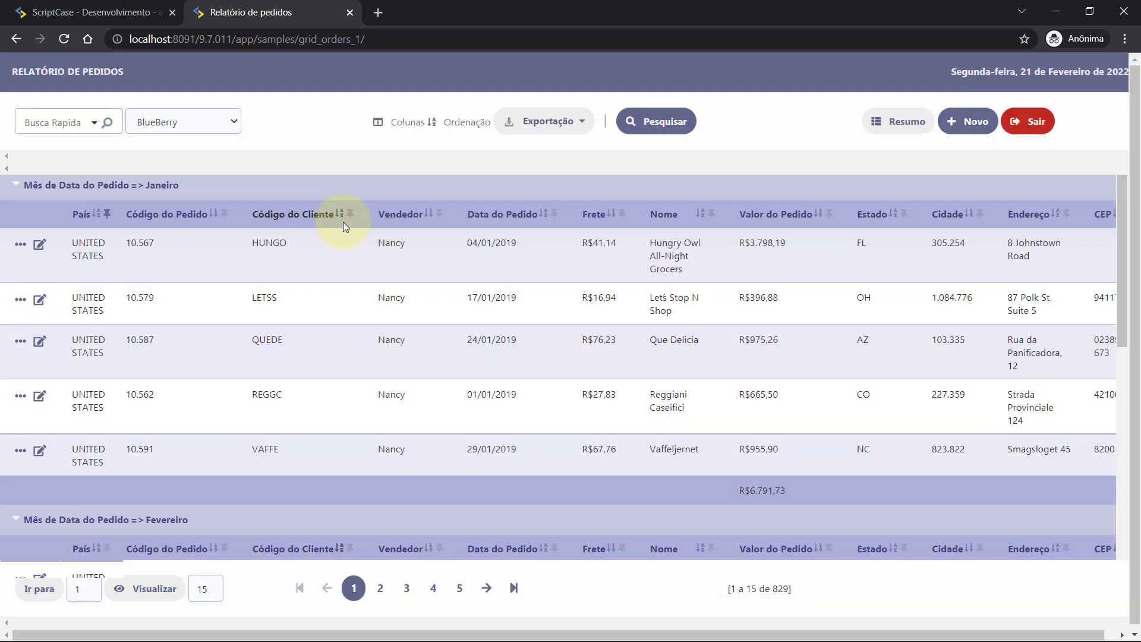
{"action": "left_click", "coordinate": [339, 215]}
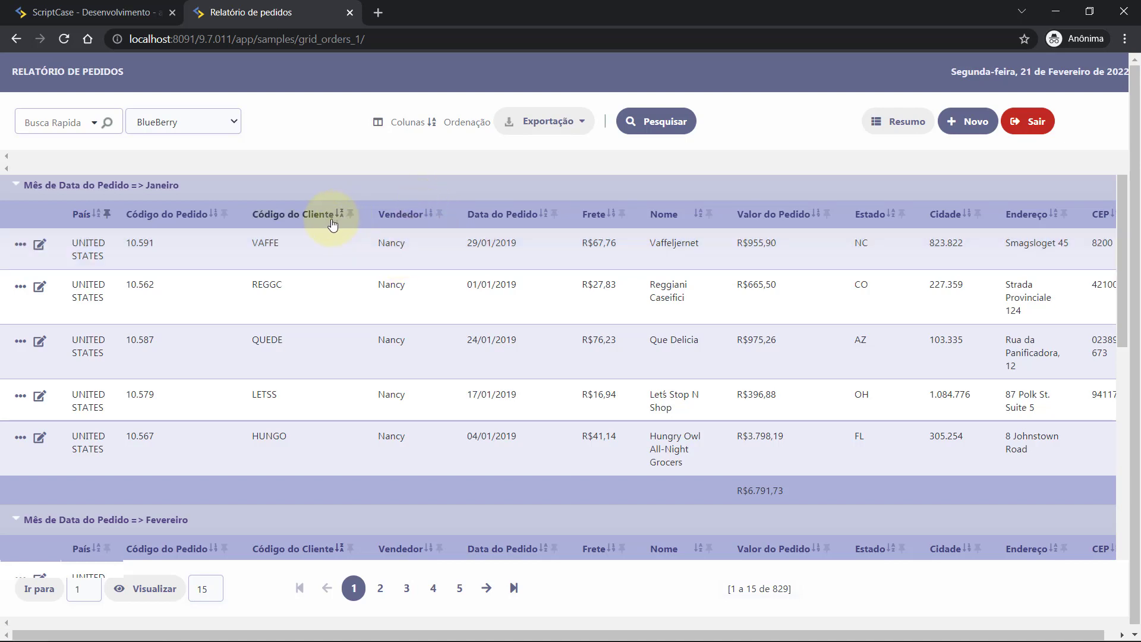
Sort the orders report by Data do Pedido and by Frete, ending with Frete in descending order.
{"action": "left_click", "coordinate": [543, 214]}
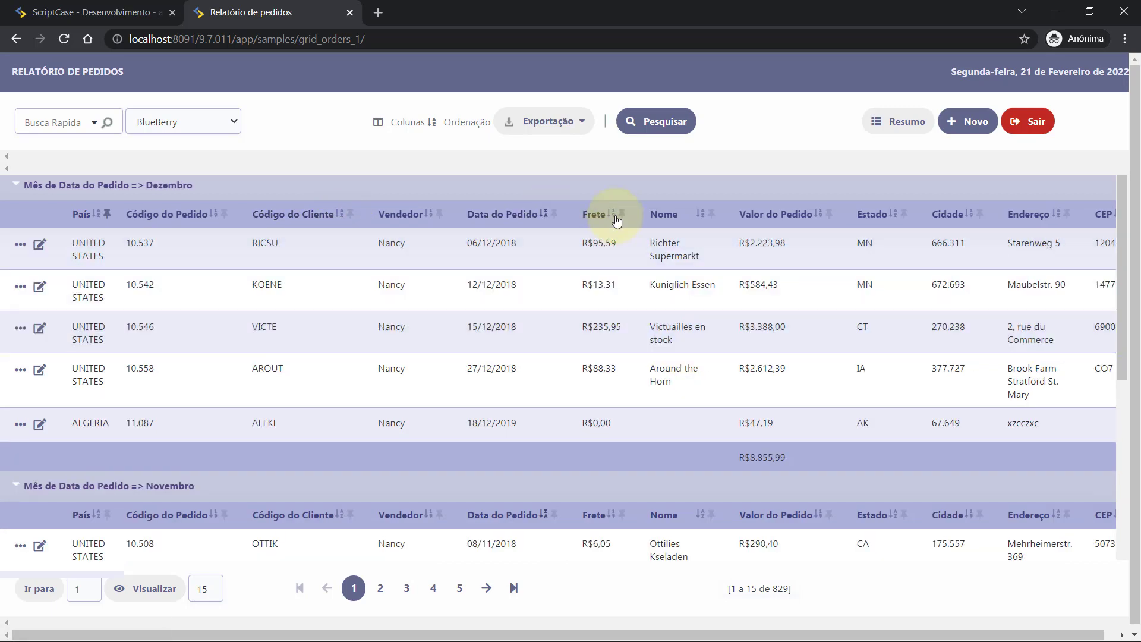
{"action": "left_click", "coordinate": [612, 215]}
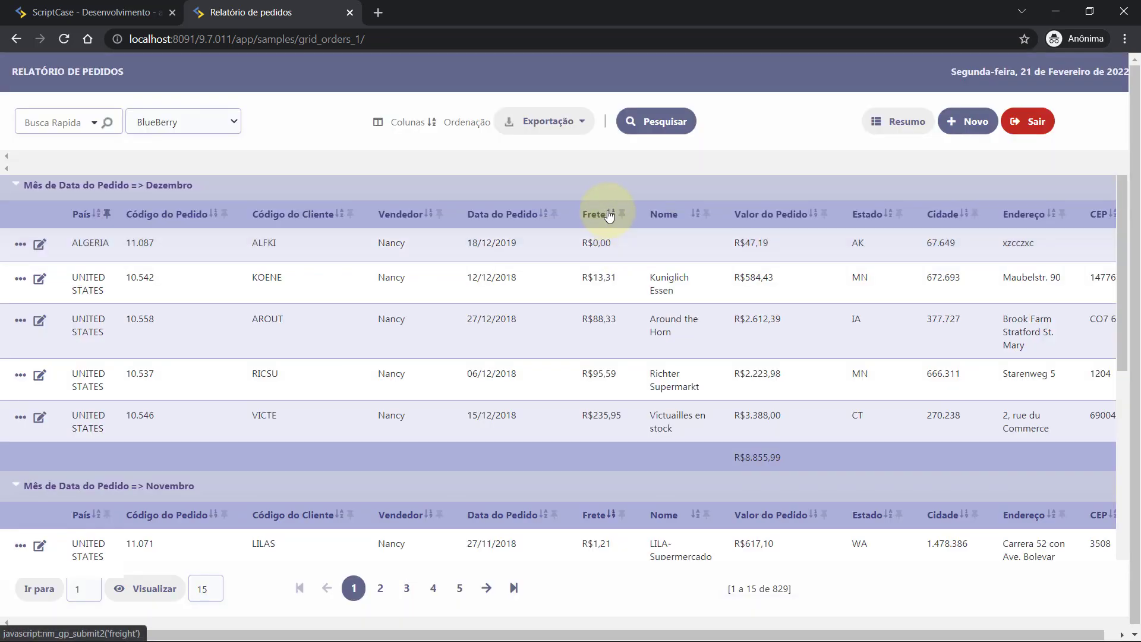
{"action": "left_click", "coordinate": [610, 214]}
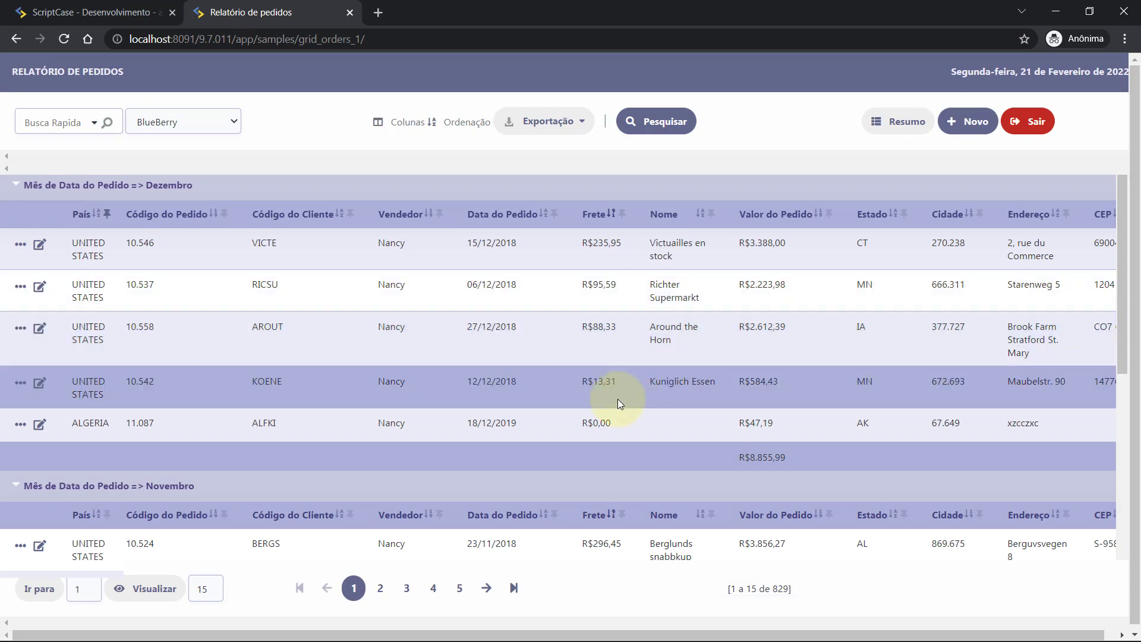
Open the Ordenação settings of grid_orders_1 in ScriptCase and set the advanced Tipo de ícone to Definido pelo tema.
{"action": "left_click", "coordinate": [89, 12]}
{"action": "left_click", "coordinate": [50, 66]}
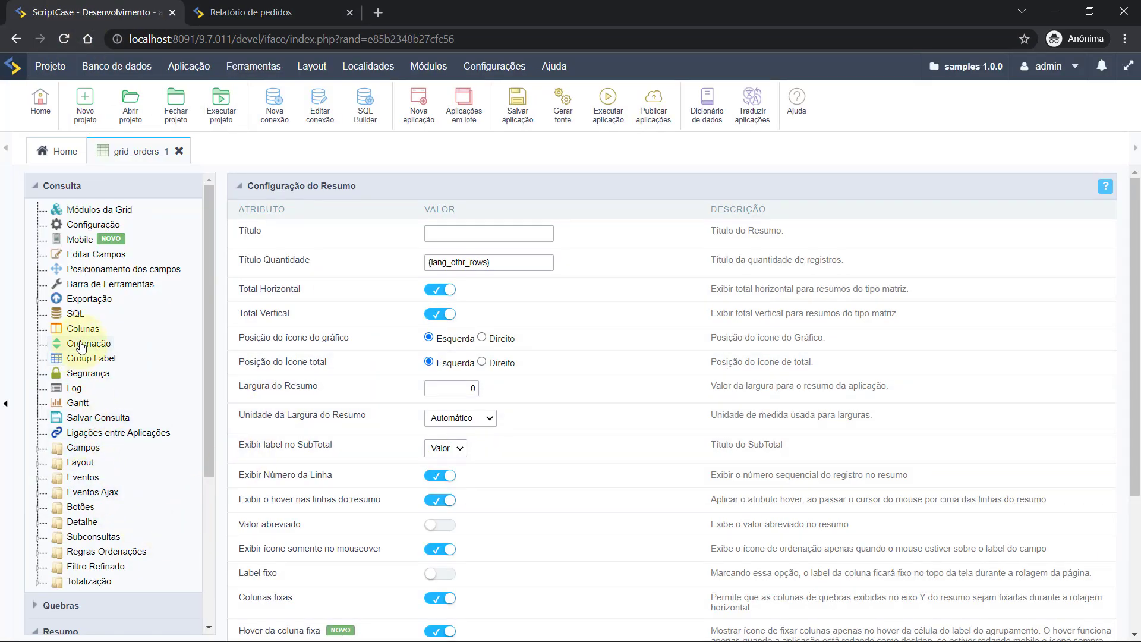
{"action": "left_click", "coordinate": [83, 345]}
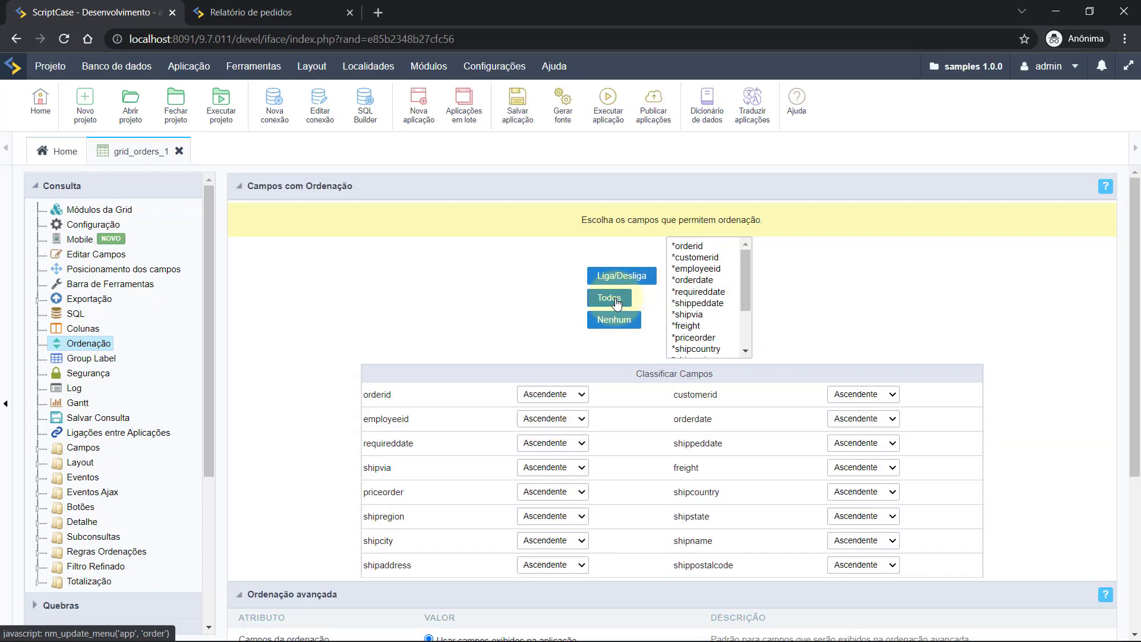
{"action": "scroll", "coordinate": [616, 301], "scroll_direction": "down", "scroll_amount": 4}
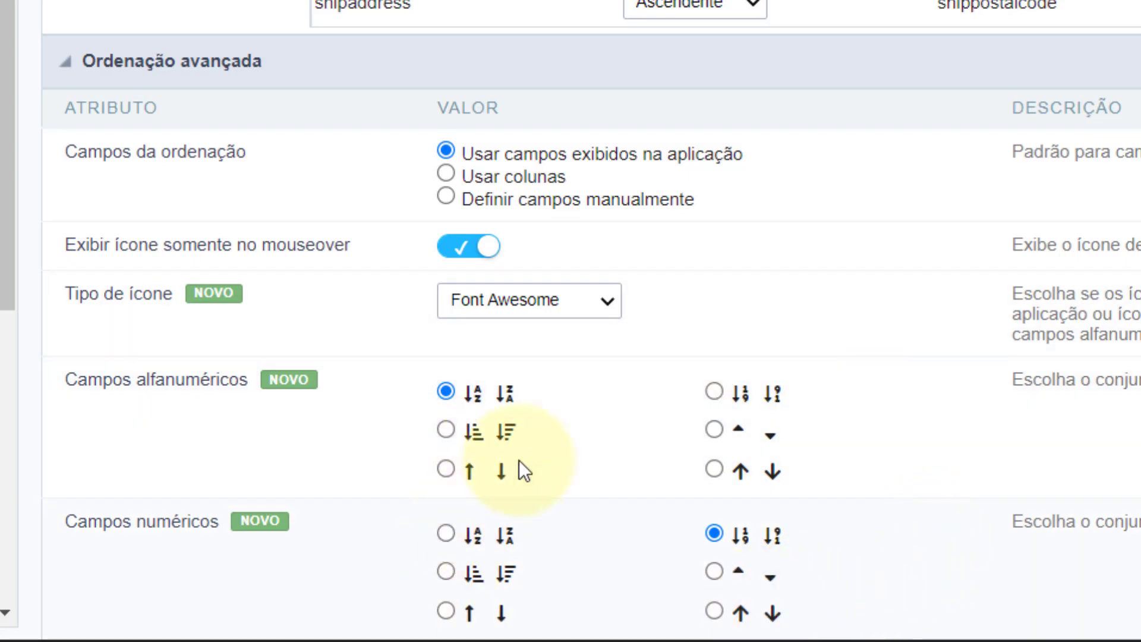
{"action": "left_click", "coordinate": [494, 302]}
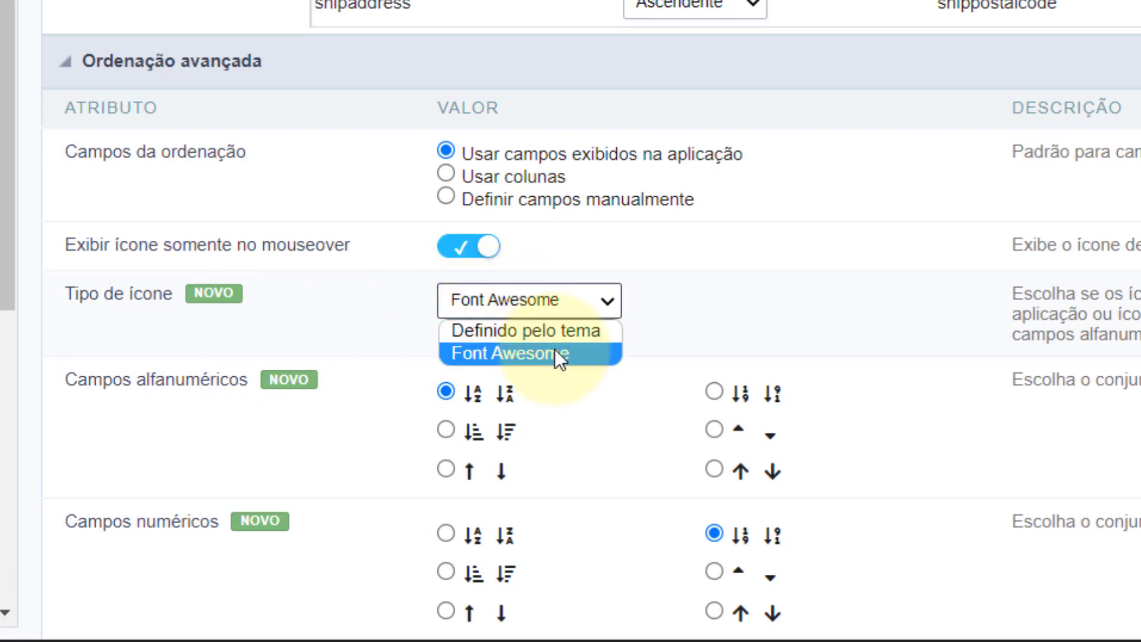
{"action": "left_click", "coordinate": [554, 333]}
{"action": "scroll", "coordinate": [555, 333], "scroll_direction": "up", "scroll_amount": 4}
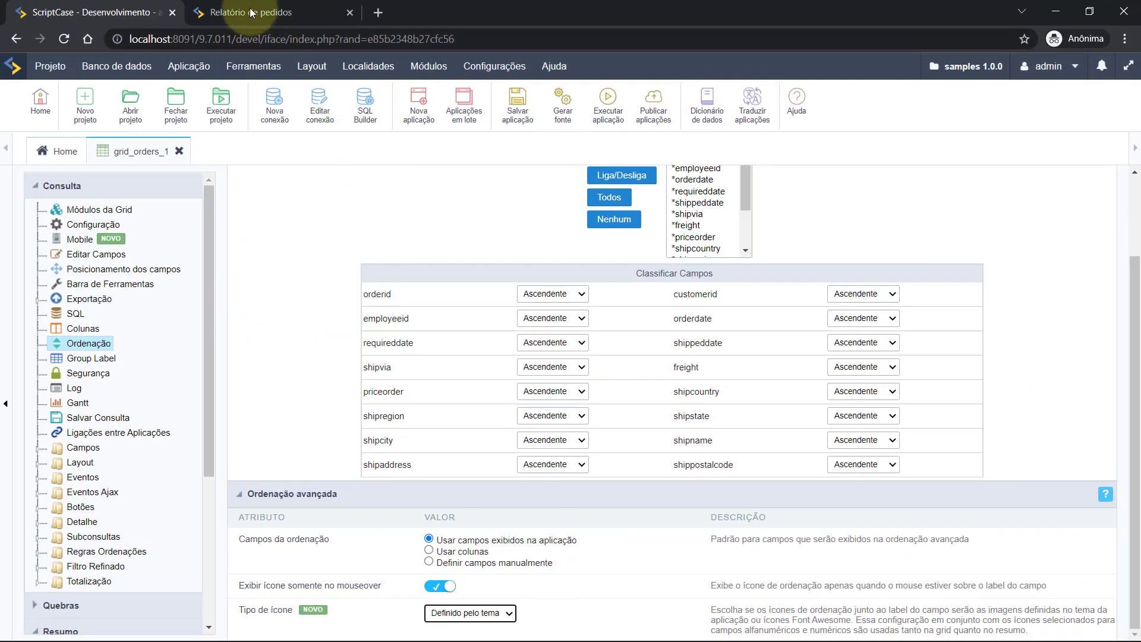
Switch to the running orders report and apply the Guaba and Midnight themes, checking the column sort icon.
{"action": "left_click", "coordinate": [250, 12]}
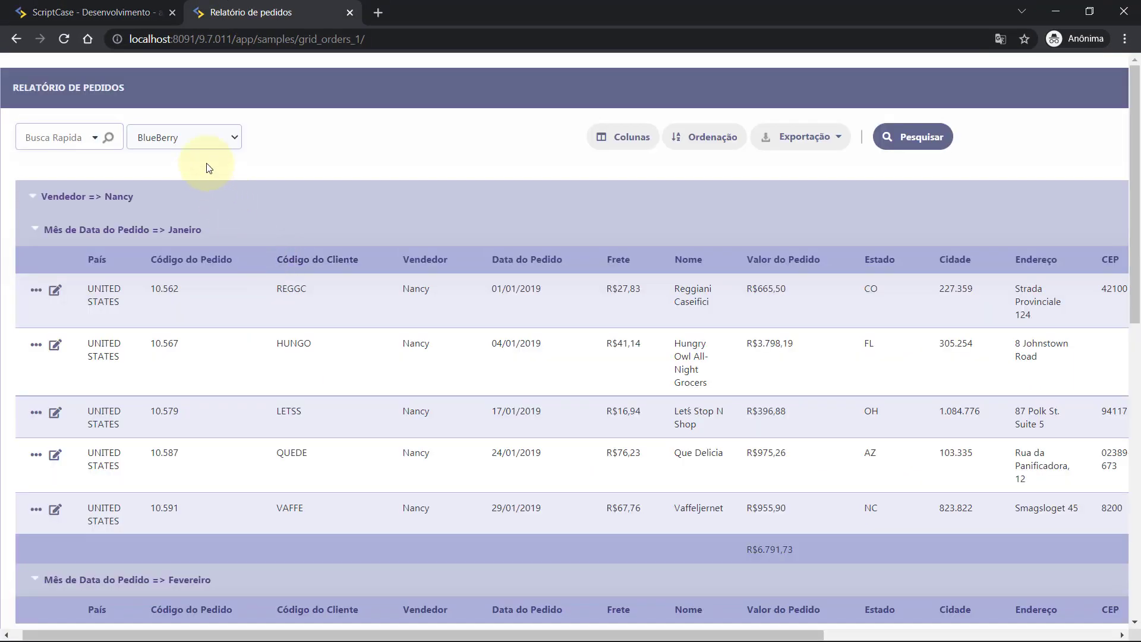
{"action": "left_click", "coordinate": [204, 140]}
{"action": "left_click", "coordinate": [208, 191]}
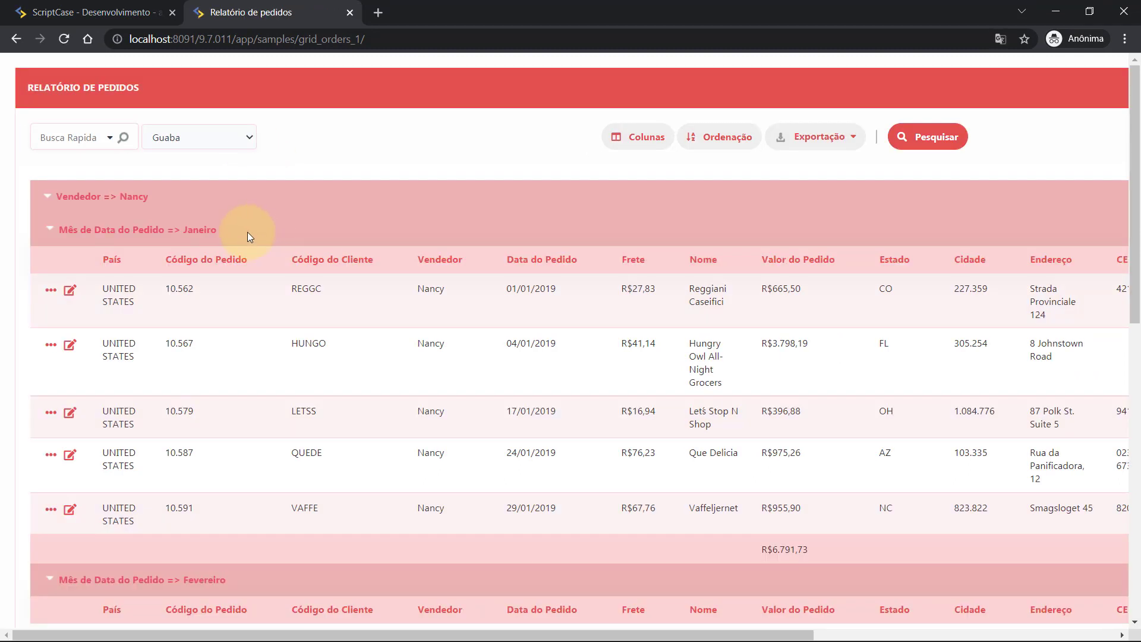
{"action": "mouse_move", "coordinate": [247, 264]}
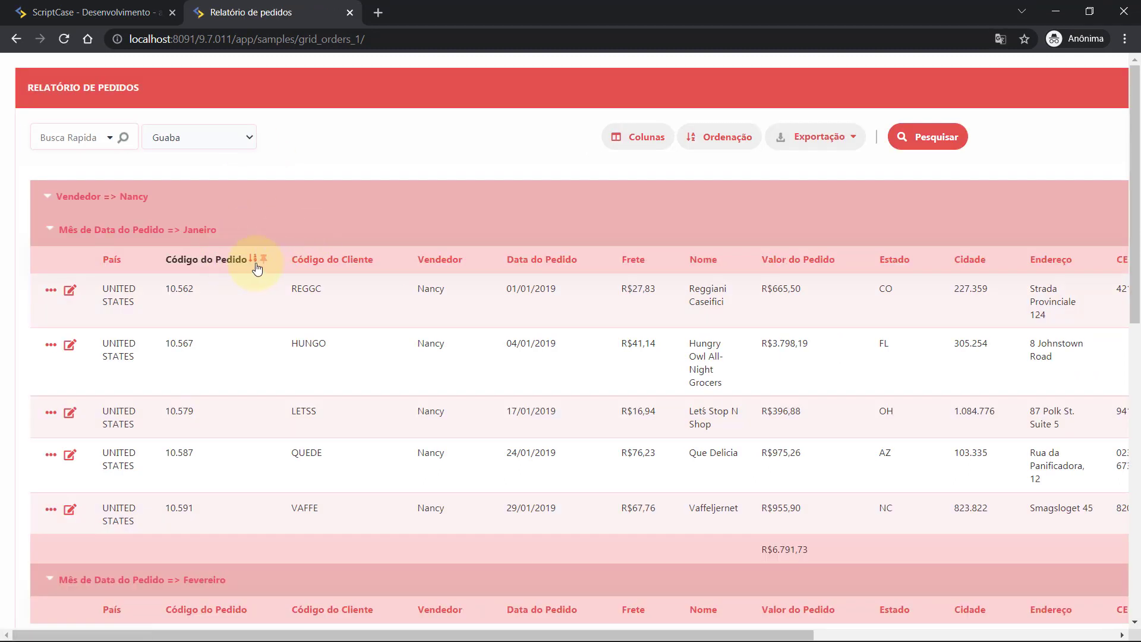
{"action": "left_click", "coordinate": [226, 139]}
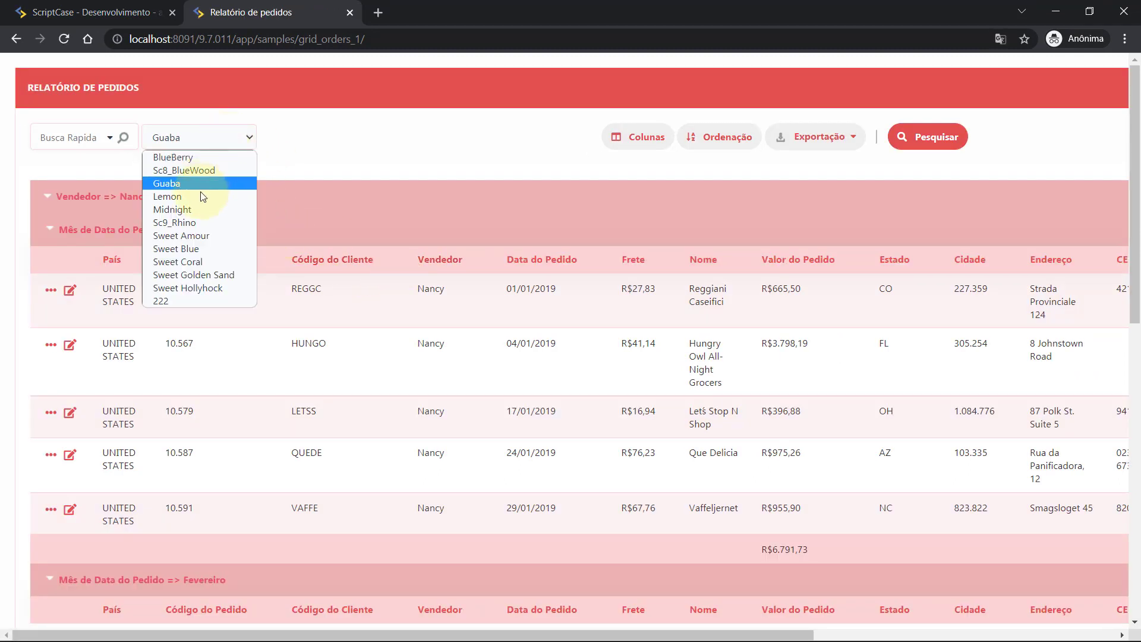
{"action": "left_click", "coordinate": [176, 212]}
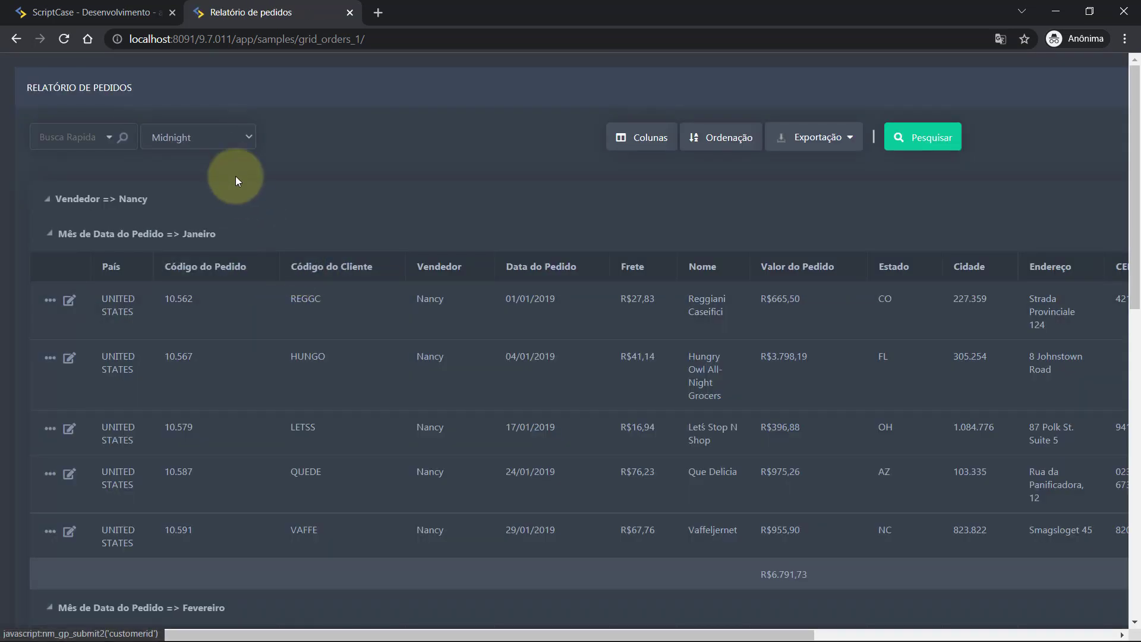
Apply the Sc9_Rhino theme to the orders report to check its sort icon, and change the theme to Sweet Amour.
{"action": "left_click", "coordinate": [220, 136]}
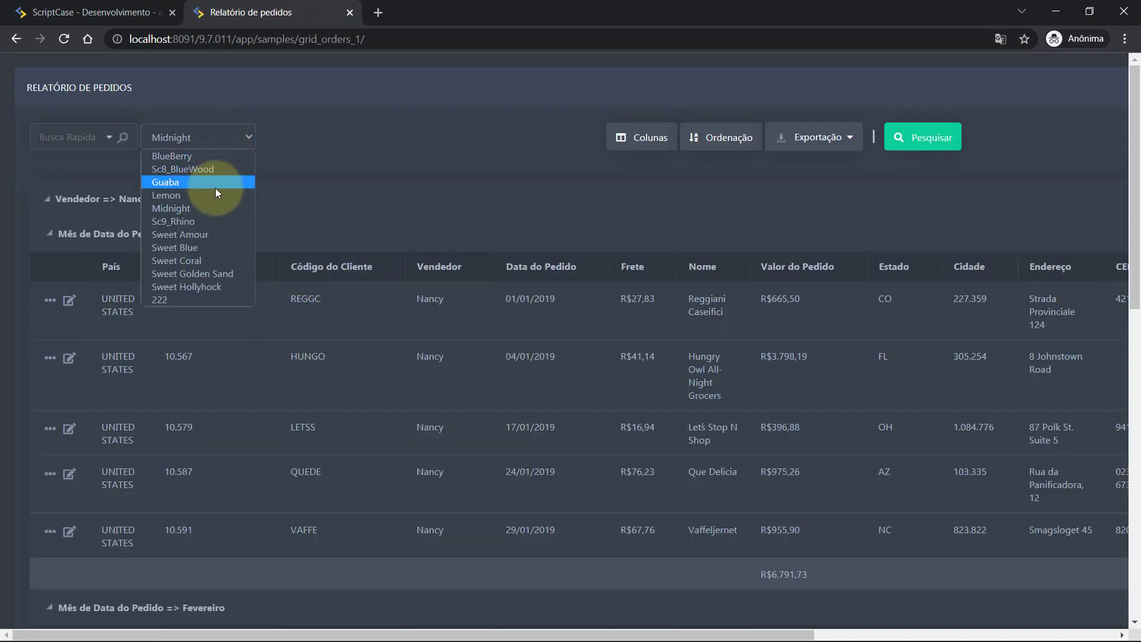
{"action": "left_click", "coordinate": [202, 221]}
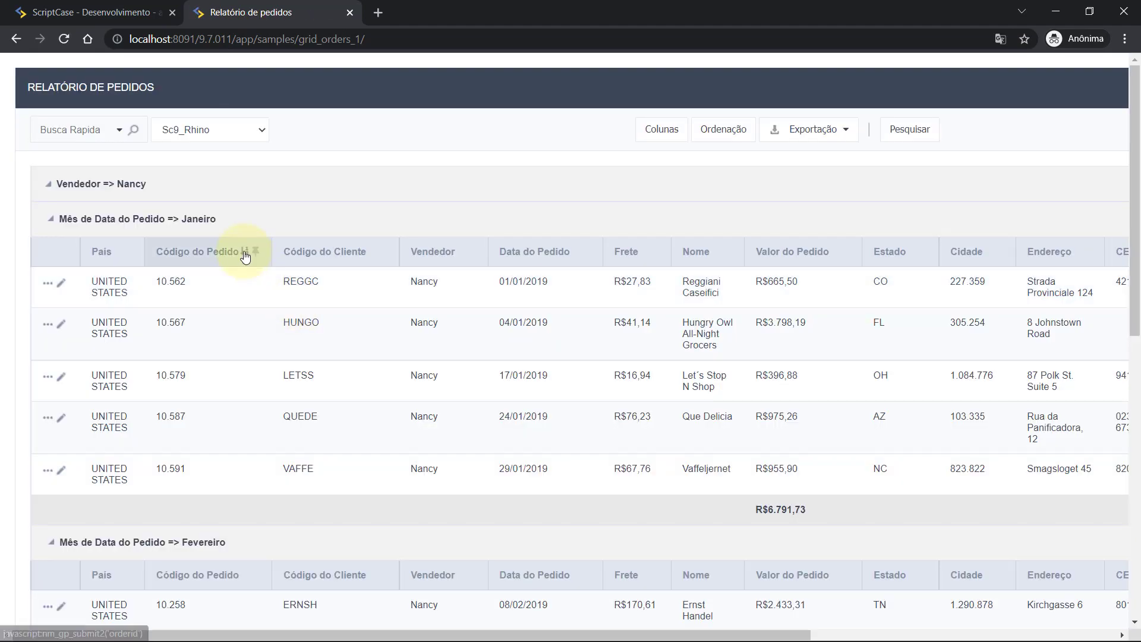
{"action": "left_click", "coordinate": [236, 134]}
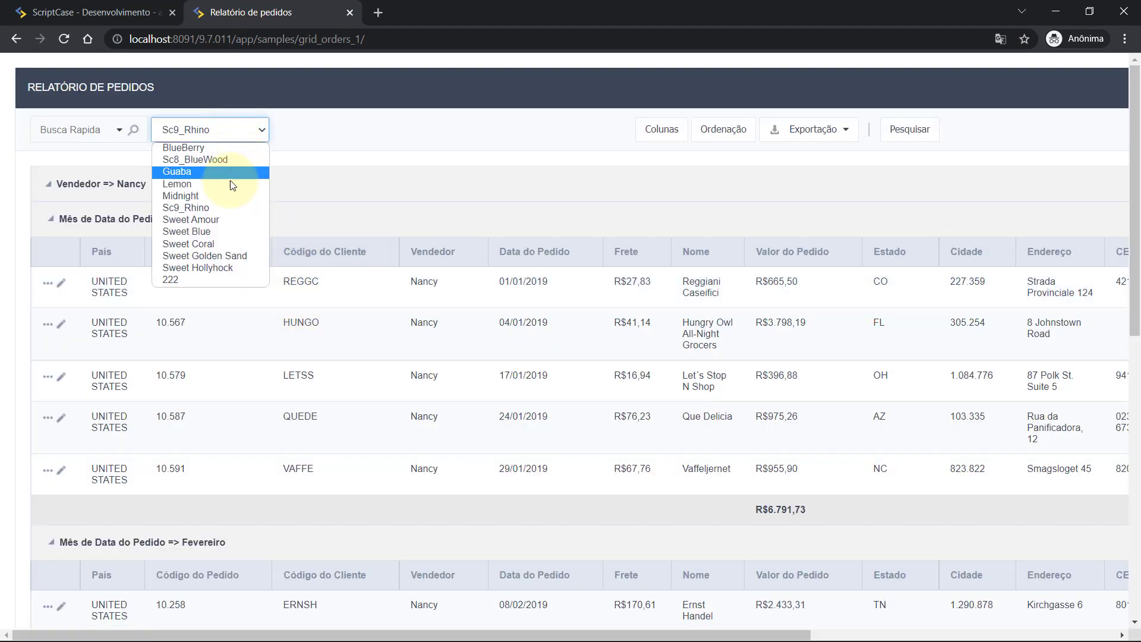
{"action": "left_click", "coordinate": [216, 218]}
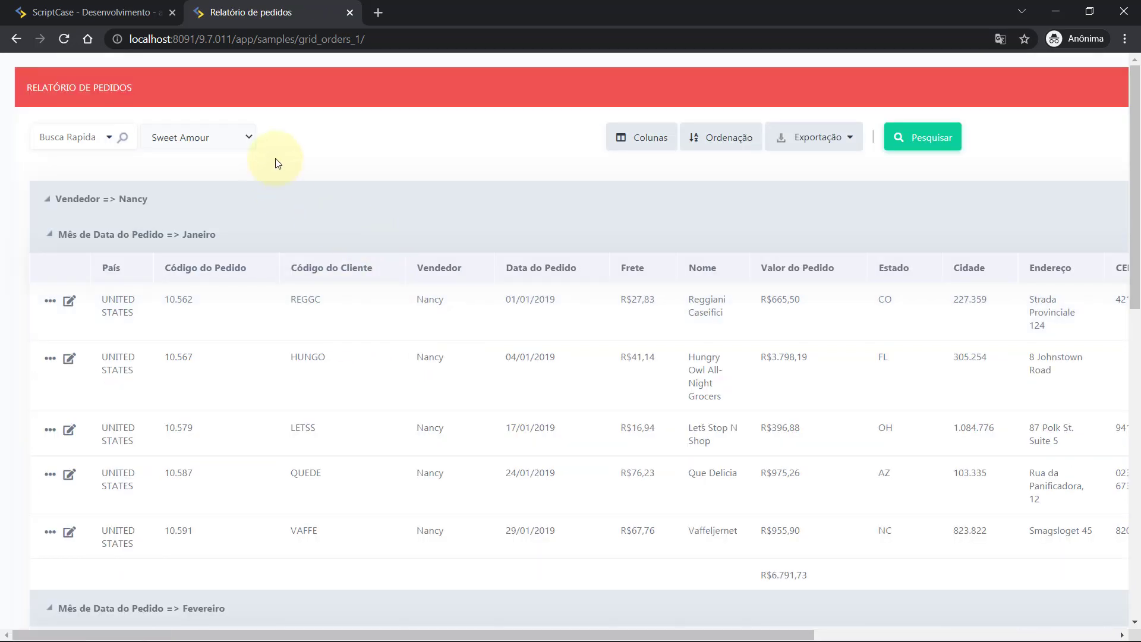
Return to the ScriptCase Ordenação settings and set the advanced Tipo de ícone to Font Awesome.
{"action": "left_click", "coordinate": [143, 11]}
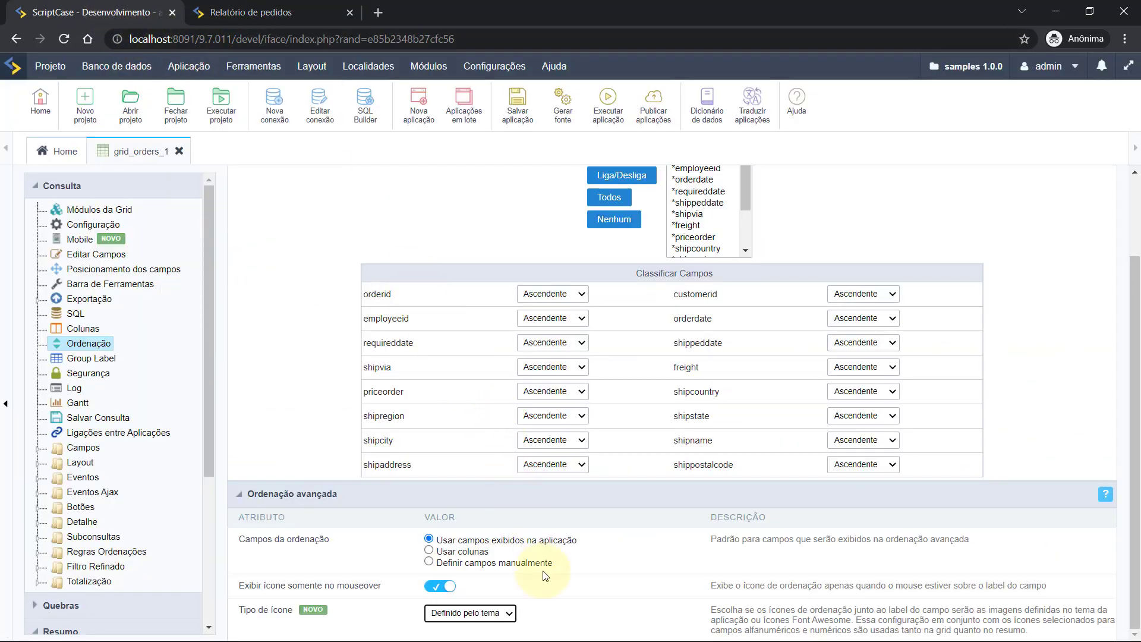
{"action": "left_click", "coordinate": [467, 621]}
{"action": "left_click", "coordinate": [477, 590]}
{"action": "scroll", "coordinate": [477, 590], "scroll_direction": "down", "scroll_amount": 2}
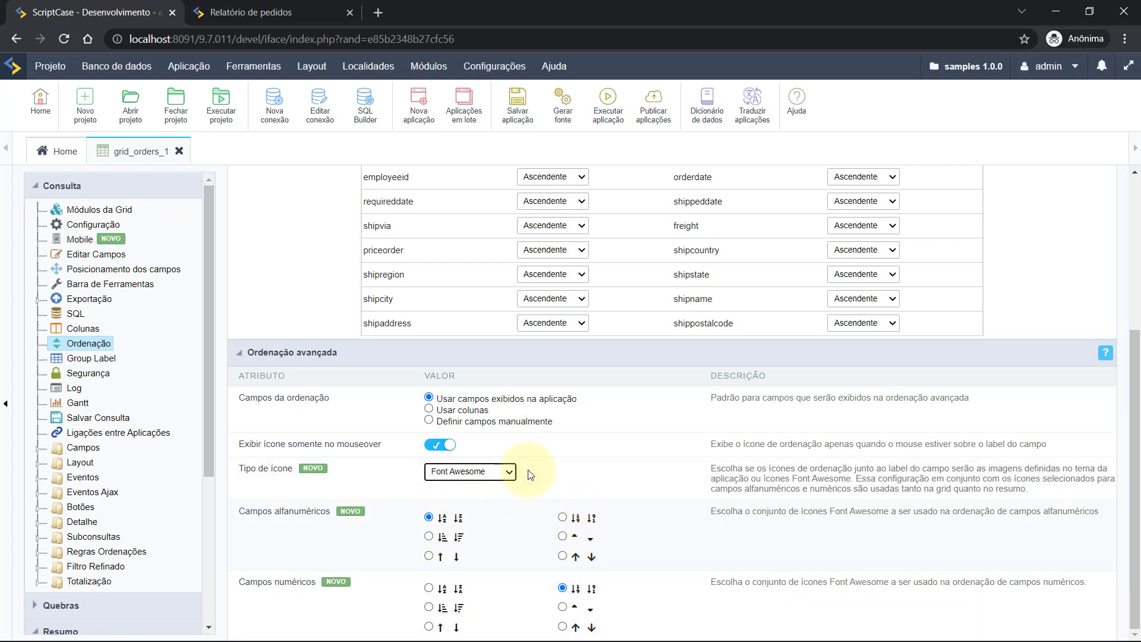
Examine the Normal label settings of the grid in application theme 222, and return to the advanced sorting settings of grid_orders_1.
{"action": "left_click", "coordinate": [311, 66]}
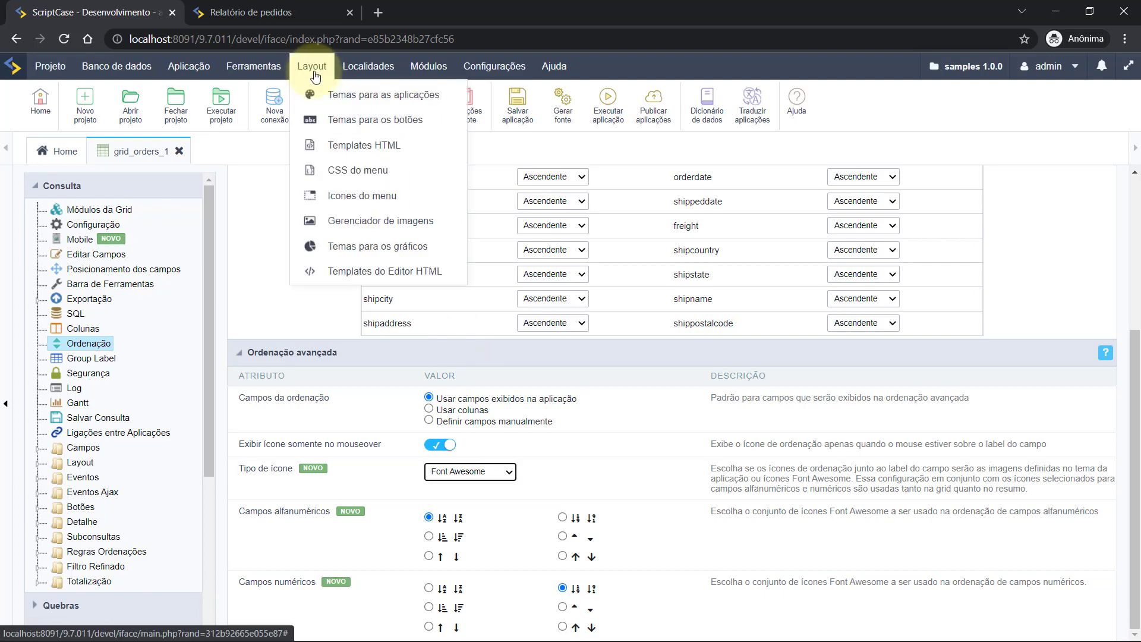
{"action": "left_click", "coordinate": [335, 96]}
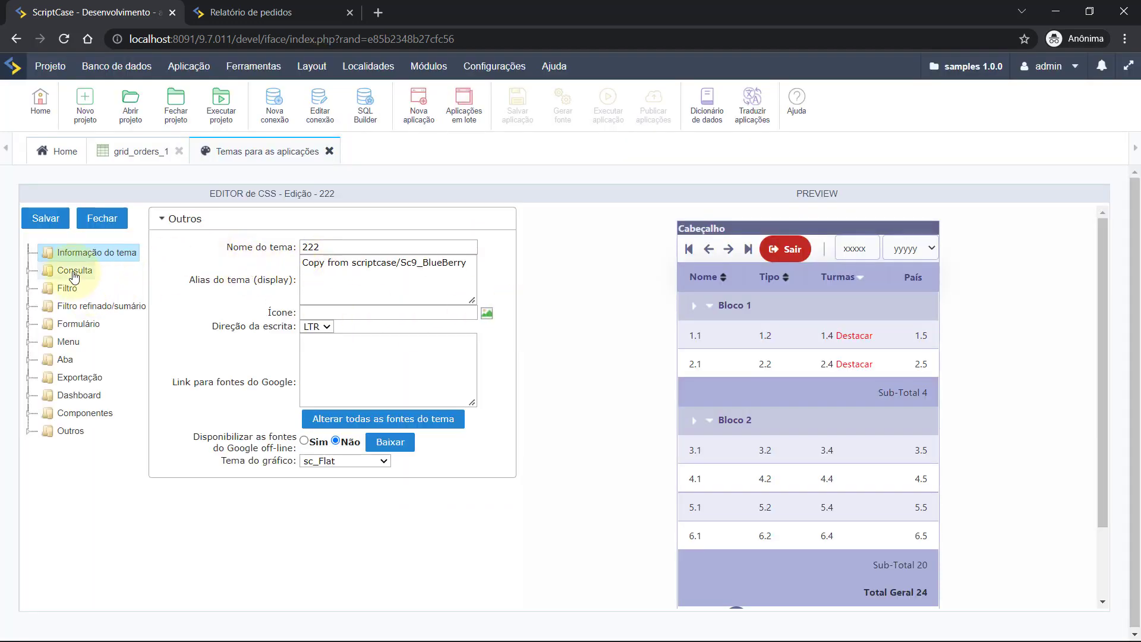
{"action": "left_click", "coordinate": [28, 271]}
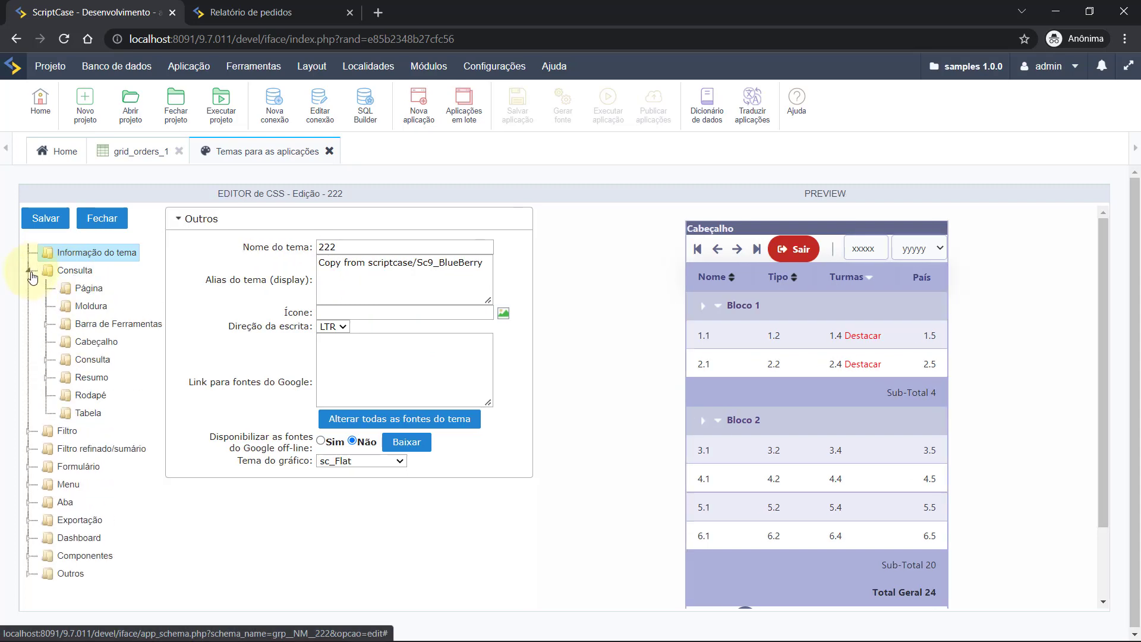
{"action": "left_click", "coordinate": [47, 360]}
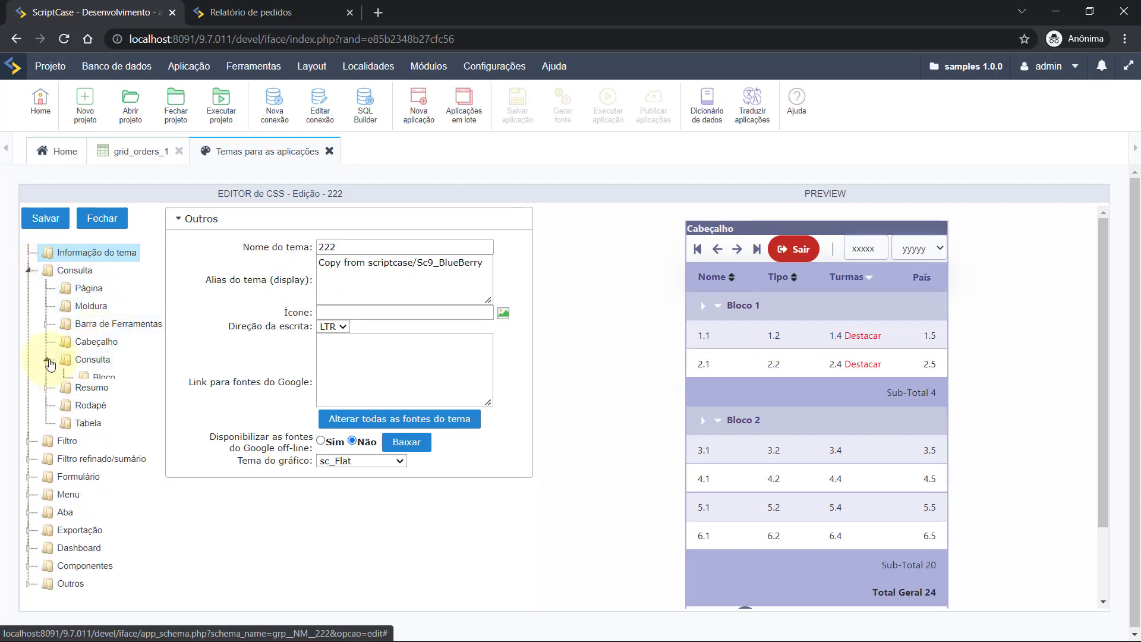
{"action": "left_click", "coordinate": [105, 396]}
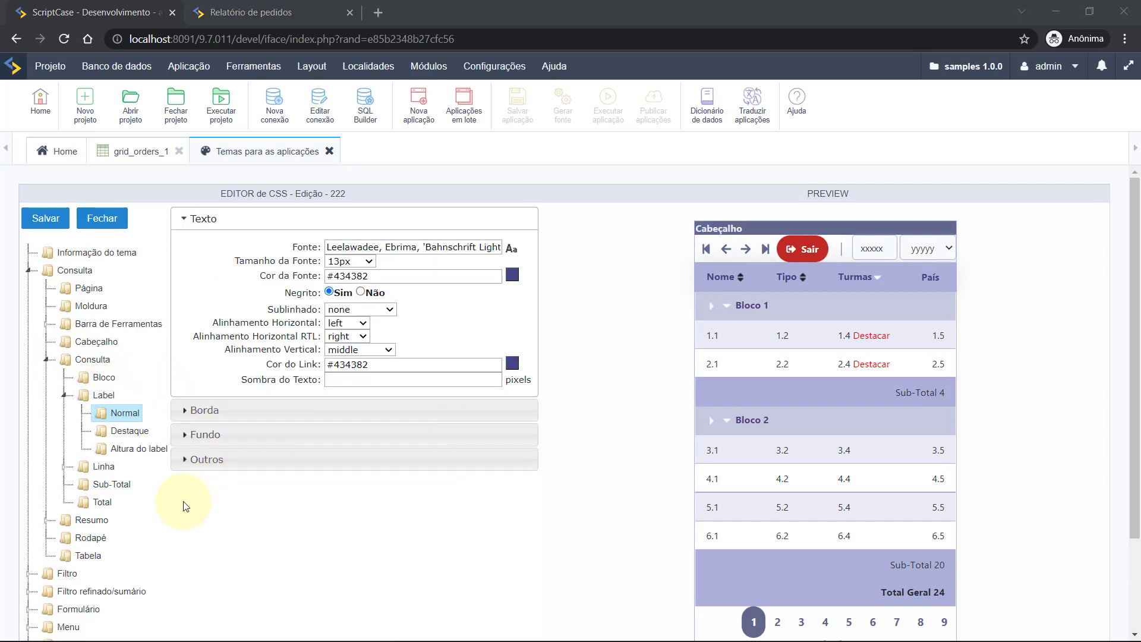
{"action": "left_click", "coordinate": [126, 153]}
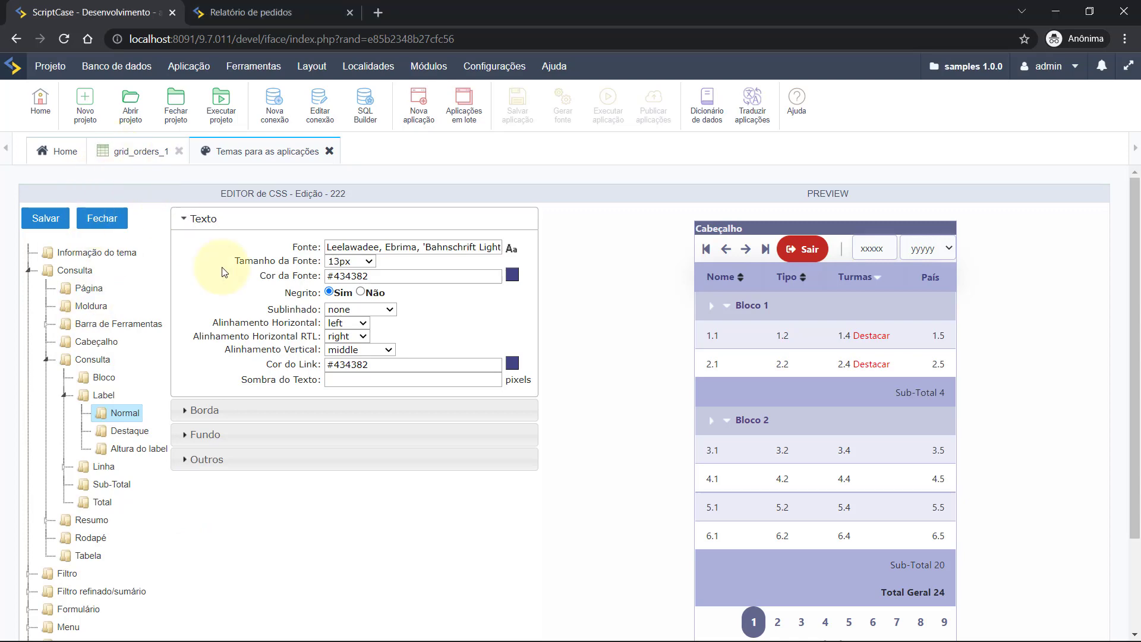
{"action": "scroll", "coordinate": [476, 437], "scroll_direction": "down", "scroll_amount": 4}
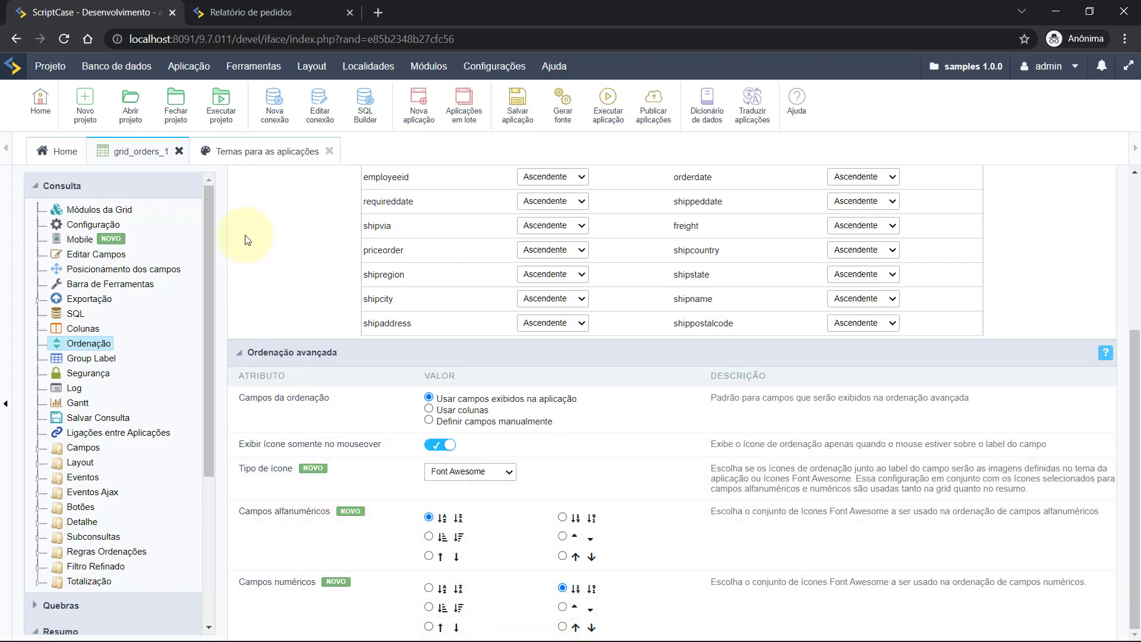
Start an express edit (Edição expressa) covering all applications of the project.
{"action": "left_click", "coordinate": [188, 66]}
{"action": "left_click", "coordinate": [207, 144]}
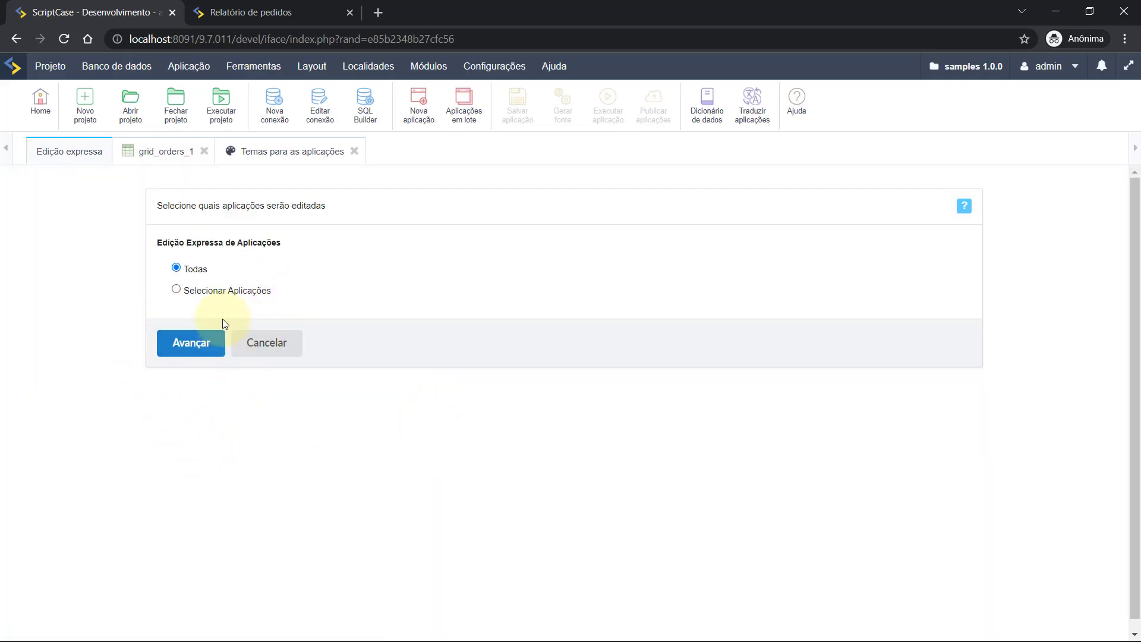
{"action": "left_click", "coordinate": [173, 344]}
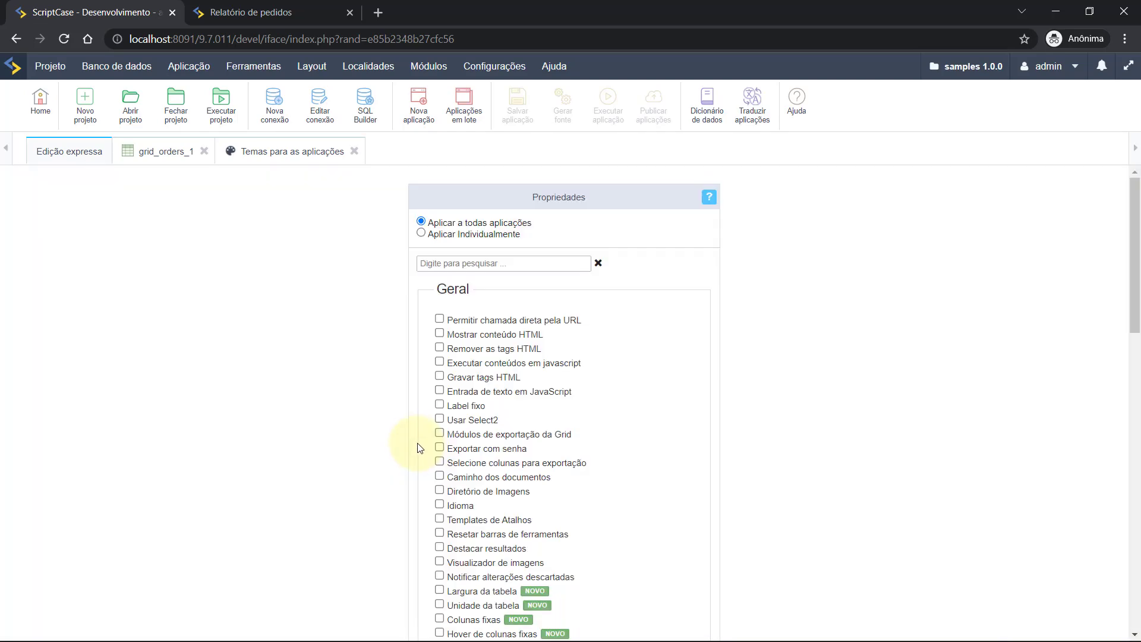
Select the Tipo de ícone, Campos alfanuméricos and Campos numéricos properties for the express edit and proceed to their values.
{"action": "scroll", "coordinate": [368, 380], "scroll_direction": "down", "scroll_amount": 7}
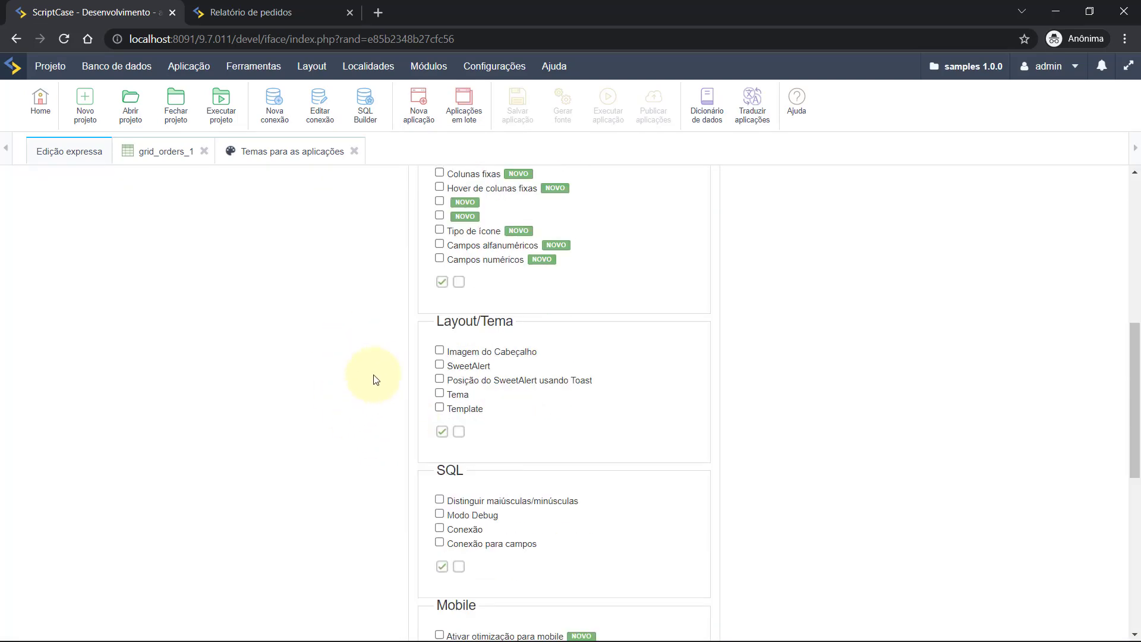
{"action": "scroll", "coordinate": [533, 397], "scroll_direction": "up", "scroll_amount": 1}
{"action": "scroll", "coordinate": [525, 353], "scroll_direction": "down", "scroll_amount": 2}
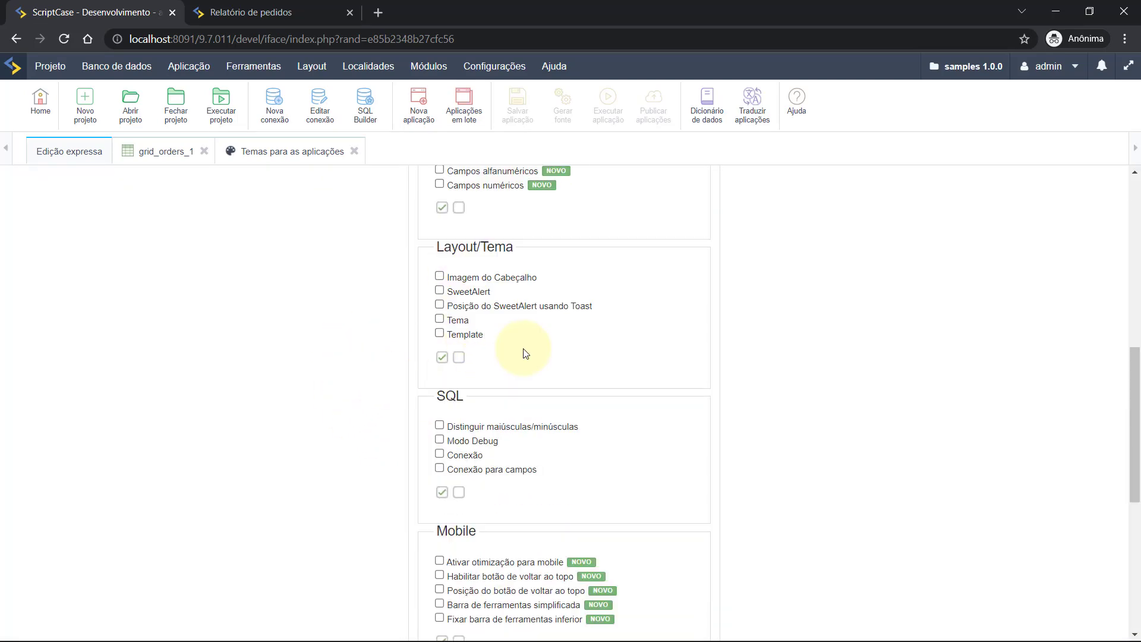
{"action": "scroll", "coordinate": [453, 229], "scroll_direction": "up", "scroll_amount": 1}
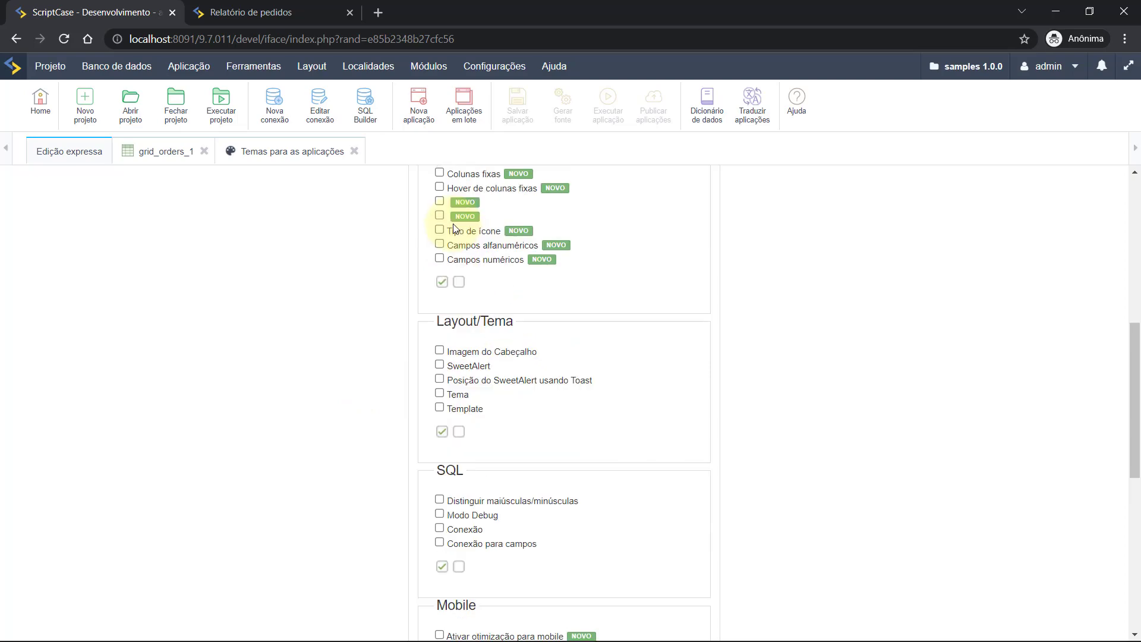
{"action": "left_click", "coordinate": [439, 230]}
{"action": "left_click", "coordinate": [439, 244]}
{"action": "left_click", "coordinate": [439, 258]}
{"action": "scroll", "coordinate": [466, 303], "scroll_direction": "down", "scroll_amount": 6}
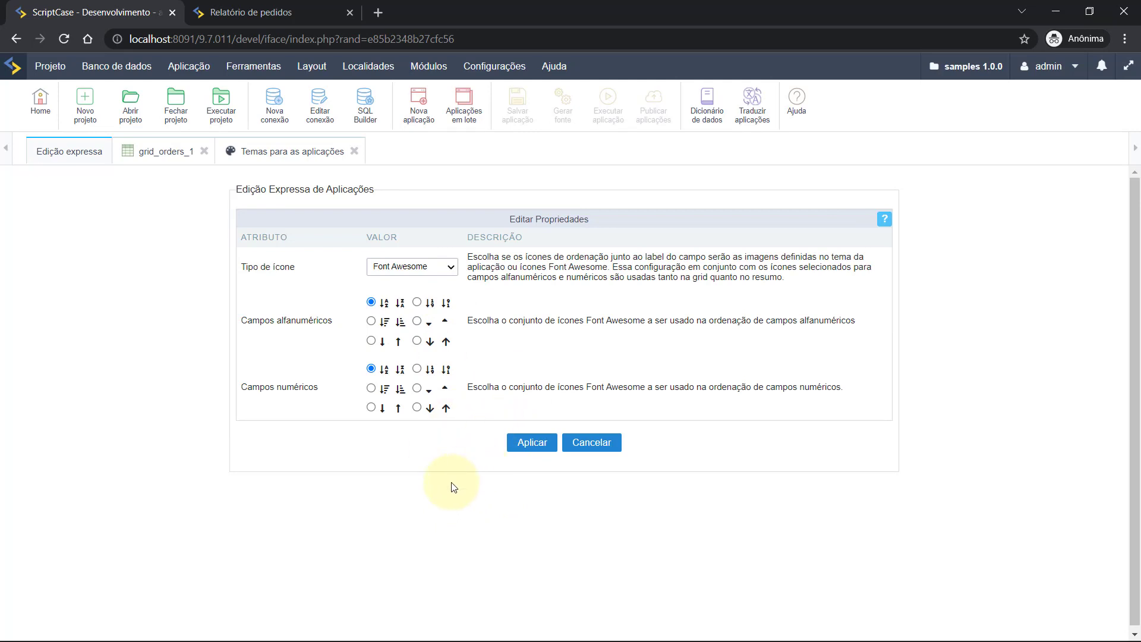
Open the project's default values (Valores padrão) and show the defaults for Consulta applications.
{"action": "left_click", "coordinate": [50, 66]}
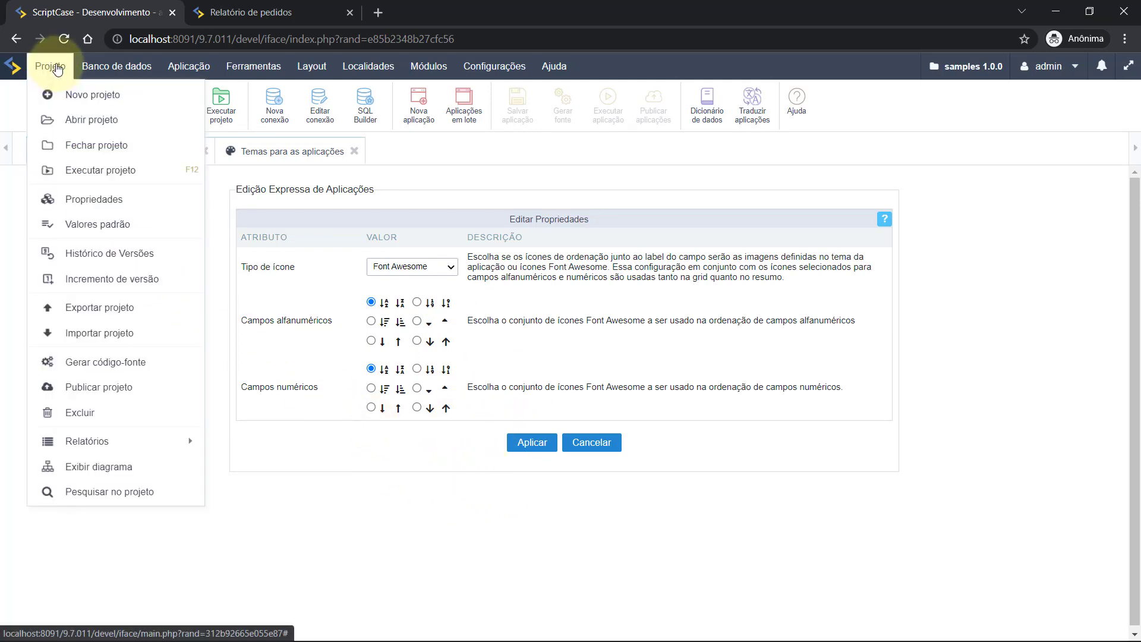
{"action": "left_click", "coordinate": [98, 225]}
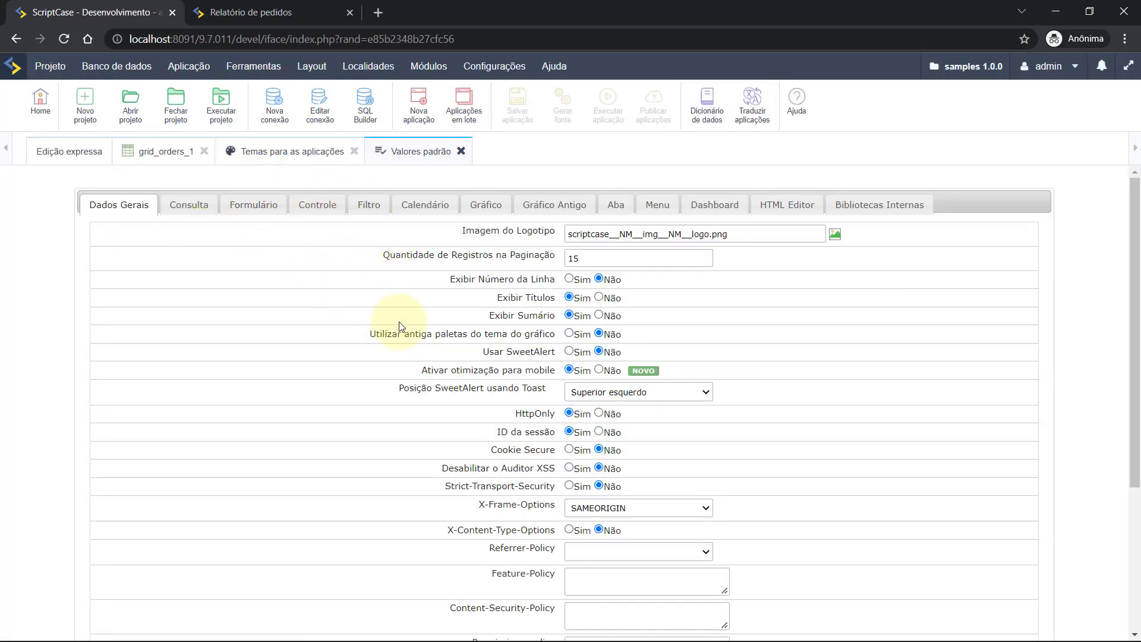
{"action": "left_click", "coordinate": [190, 209]}
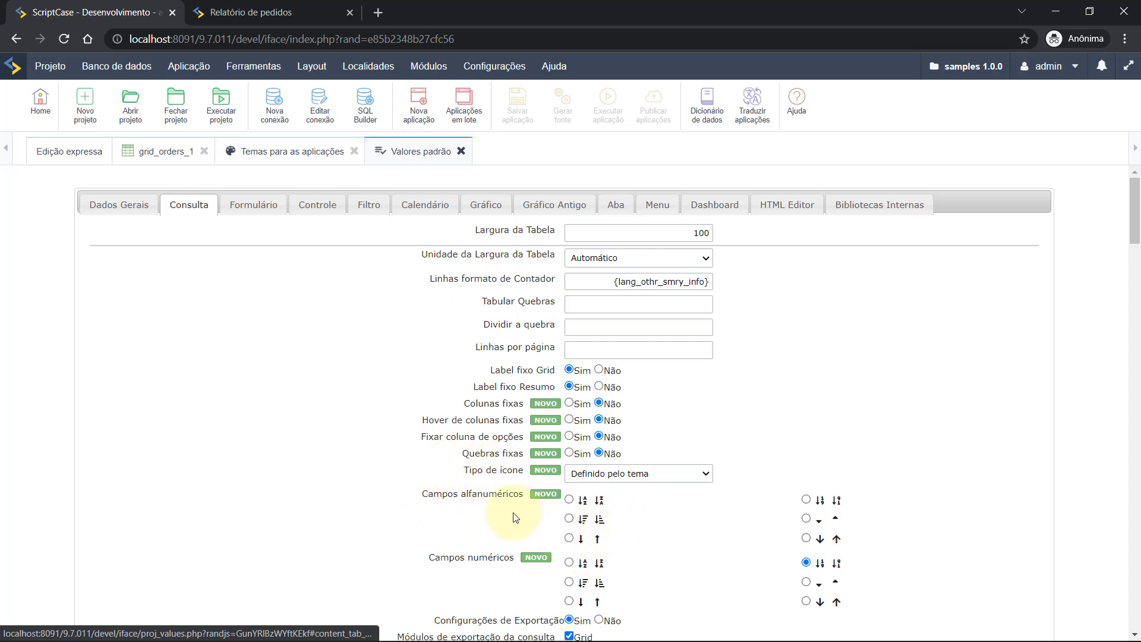
{"action": "scroll", "coordinate": [514, 518], "scroll_direction": "down", "scroll_amount": 1}
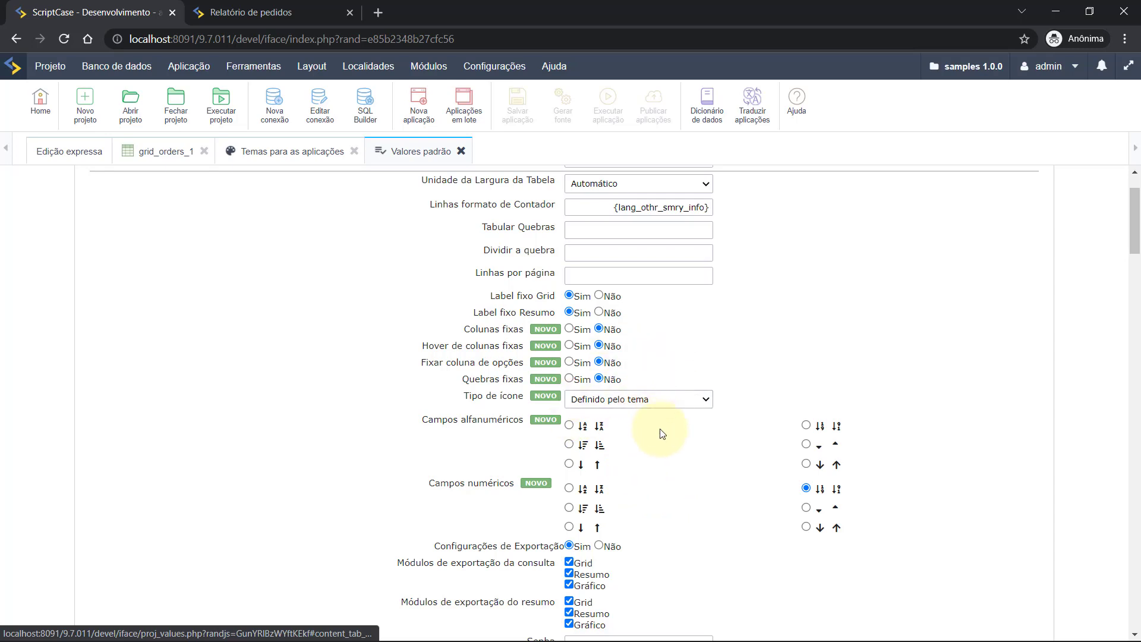
Set the Consulta defaults Colunas fixas, Hover de colunas fixas, Fixar coluna de opções and Quebras fixas to Sim.
{"action": "left_click", "coordinate": [569, 329]}
{"action": "left_click", "coordinate": [569, 346]}
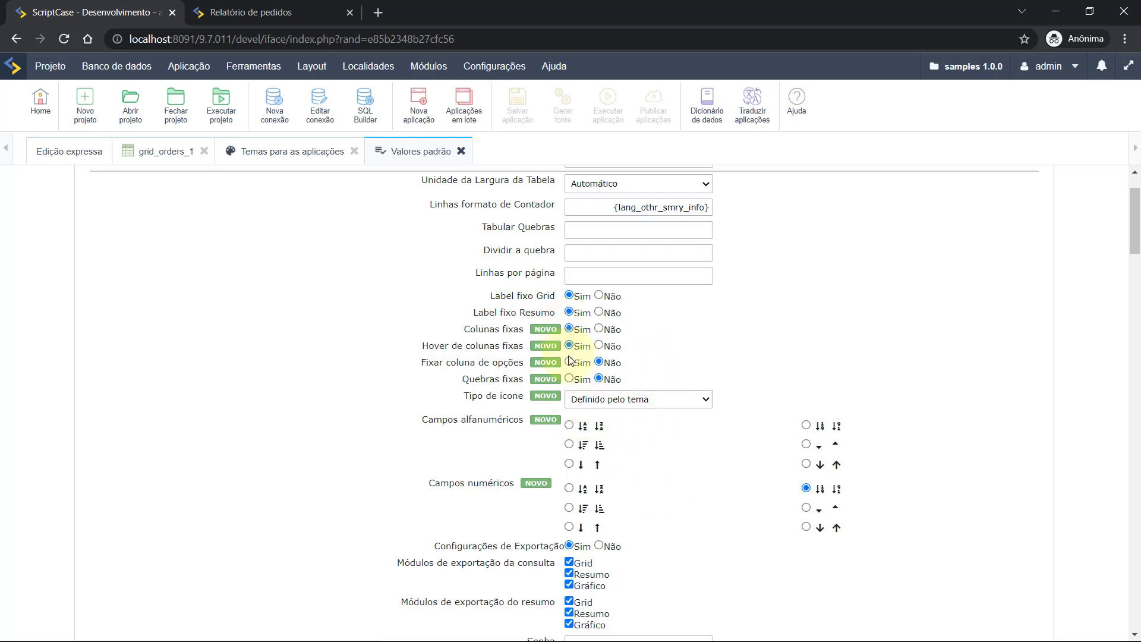
{"action": "left_click", "coordinate": [569, 362]}
{"action": "left_click", "coordinate": [570, 379]}
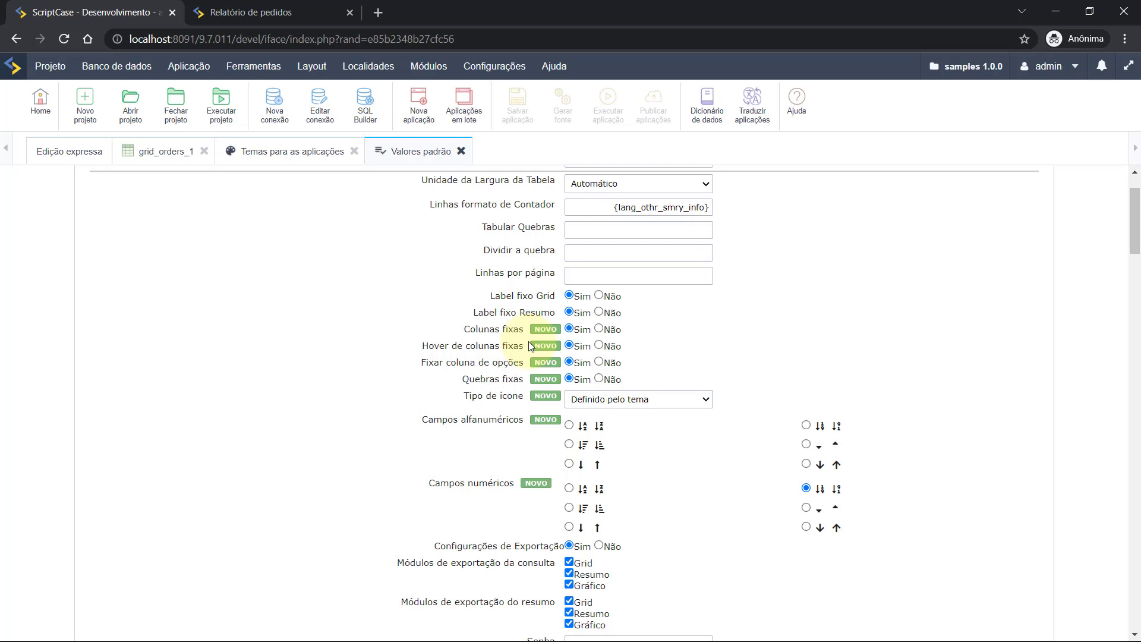
{"action": "left_click", "coordinate": [712, 276]}
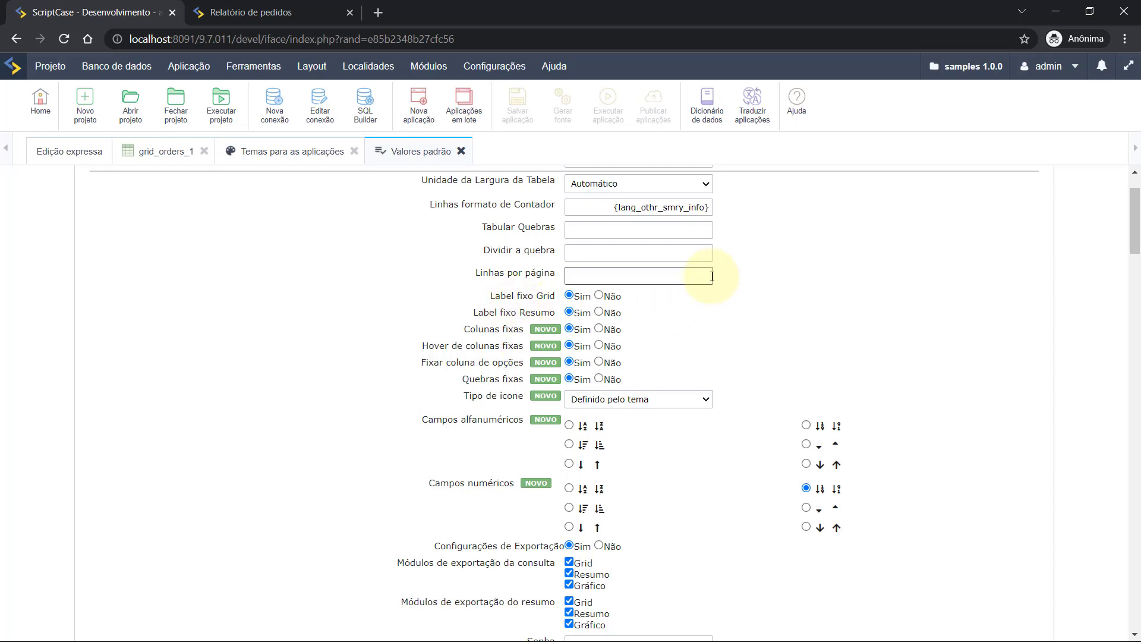